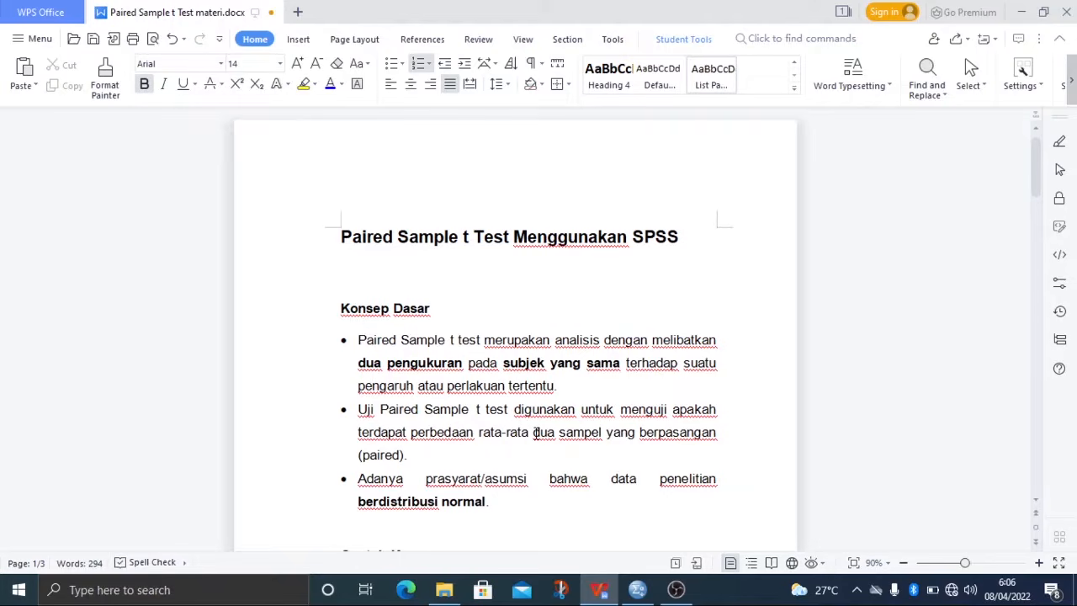
- Read the Konsep Dasar section on the paired sample t test, including the two-measurement concept and the normality assumption
click(667, 436)
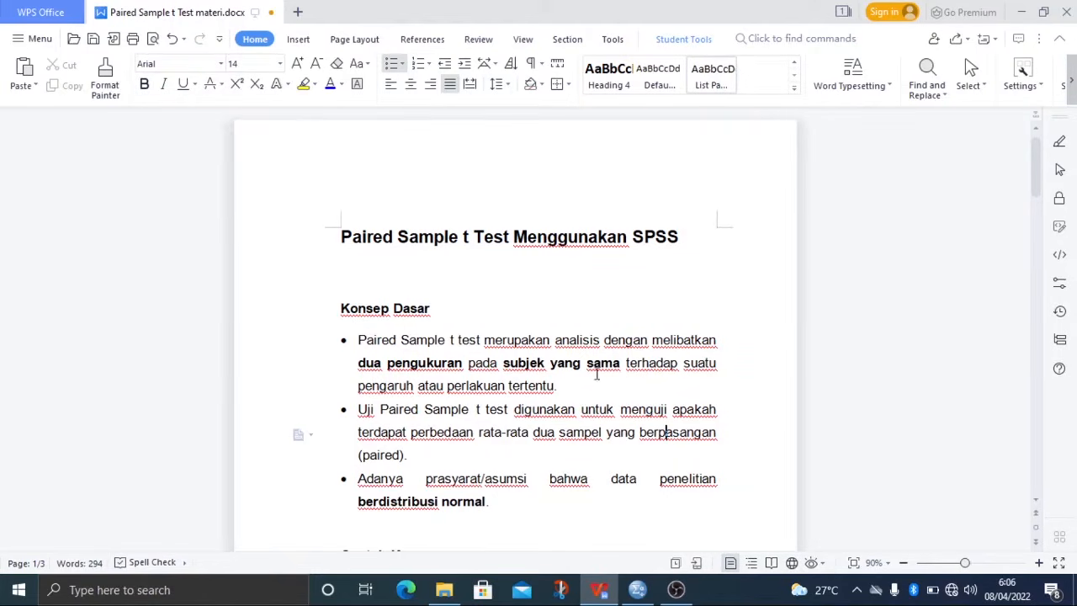
drag(468, 365, 506, 370)
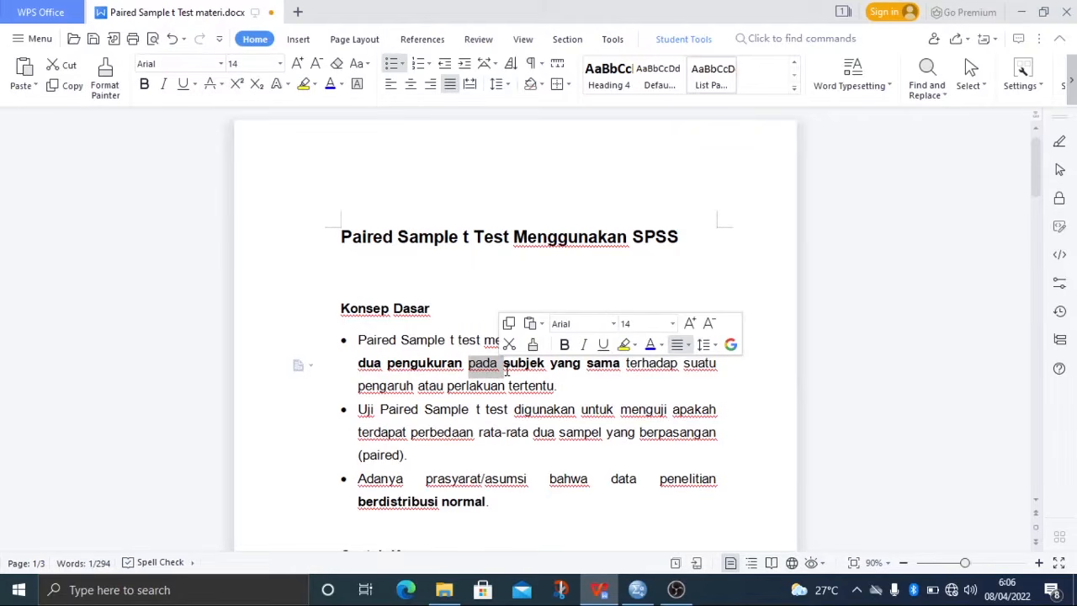
click(507, 371)
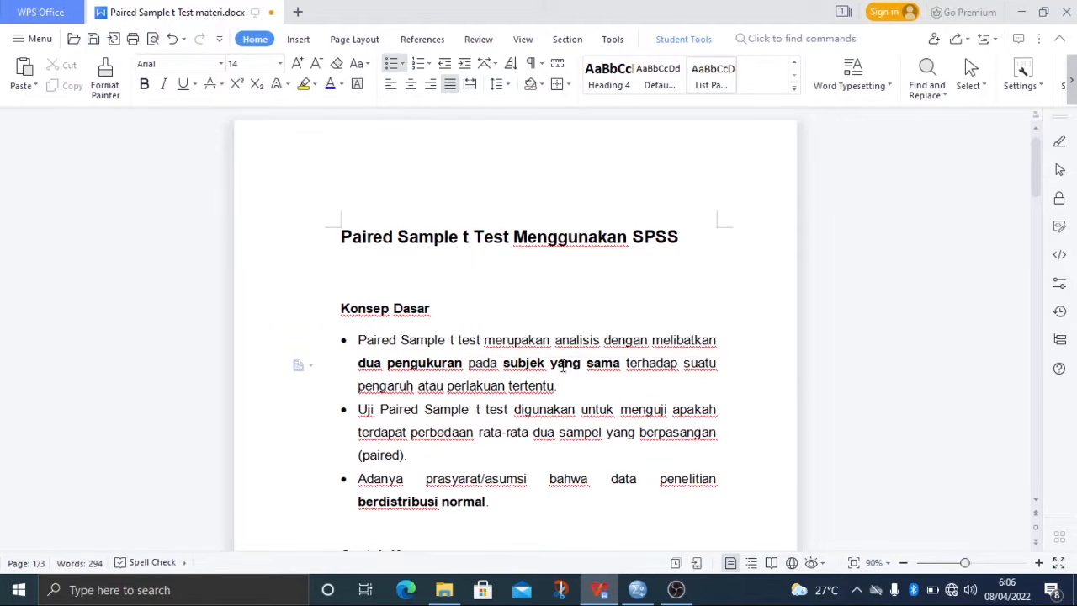
click(622, 368)
click(627, 364)
click(464, 363)
click(582, 389)
click(496, 505)
click(550, 478)
click(499, 503)
- Review the Contoh Kasus description of the diet treatment and the table of blood pressure before and after it
scroll(497, 501, down, 4)
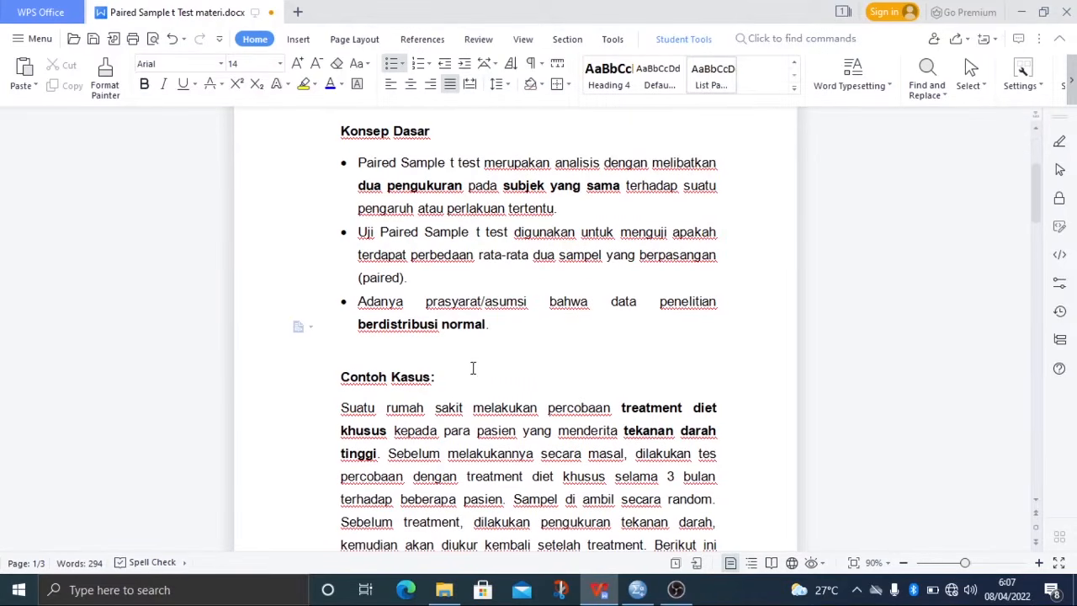
scroll(475, 365, down, 2)
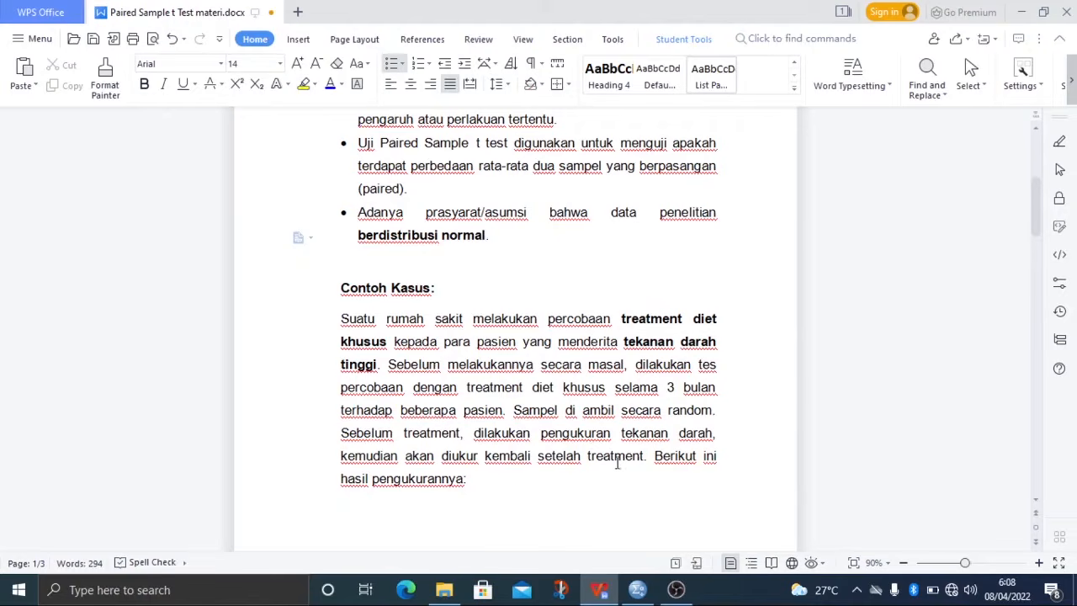
click(660, 455)
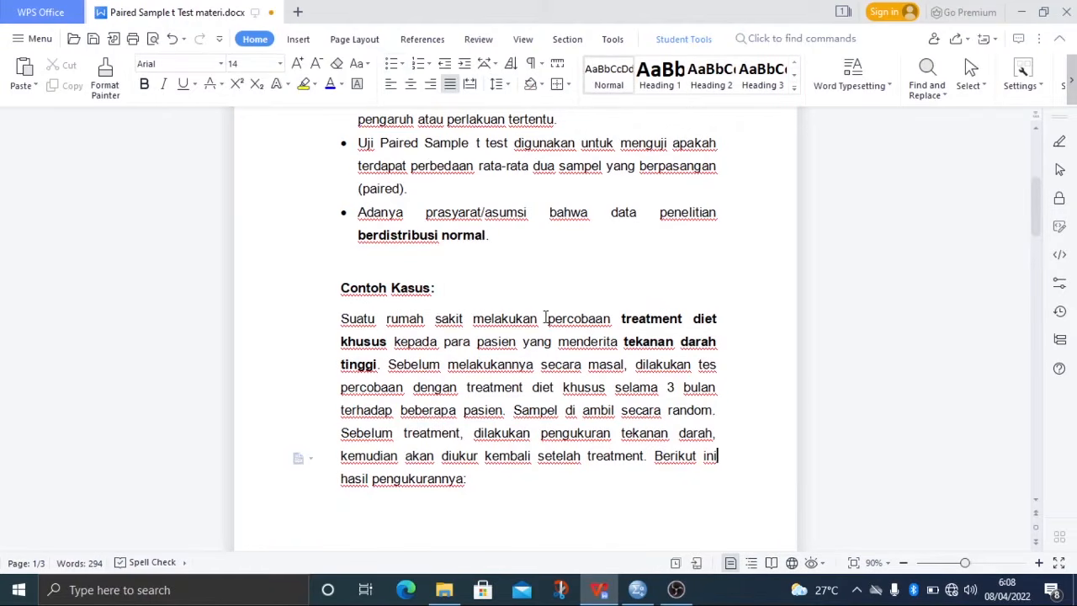
click(621, 342)
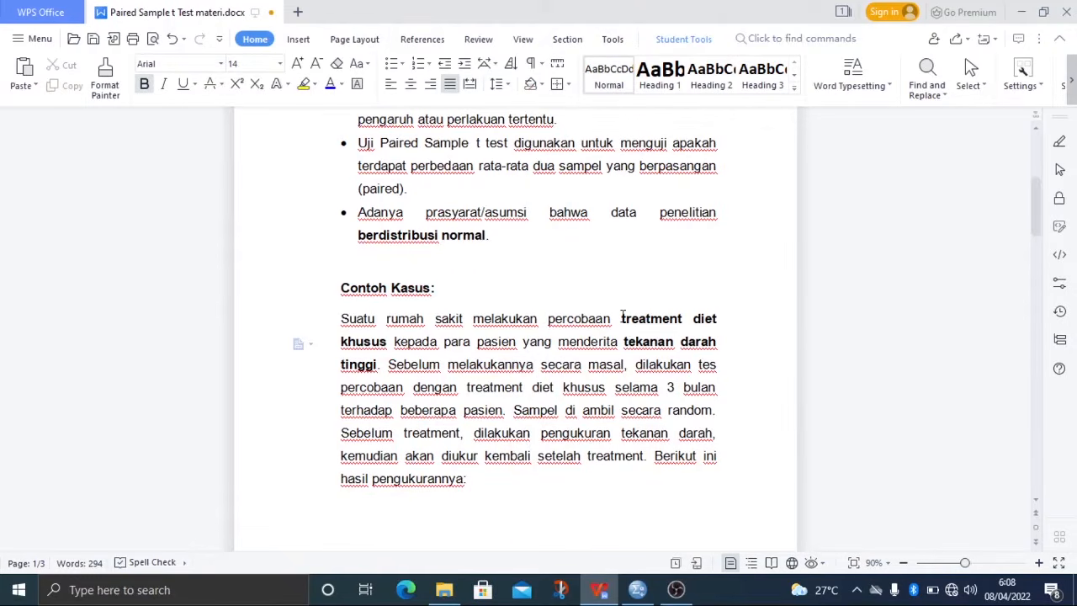
click(622, 318)
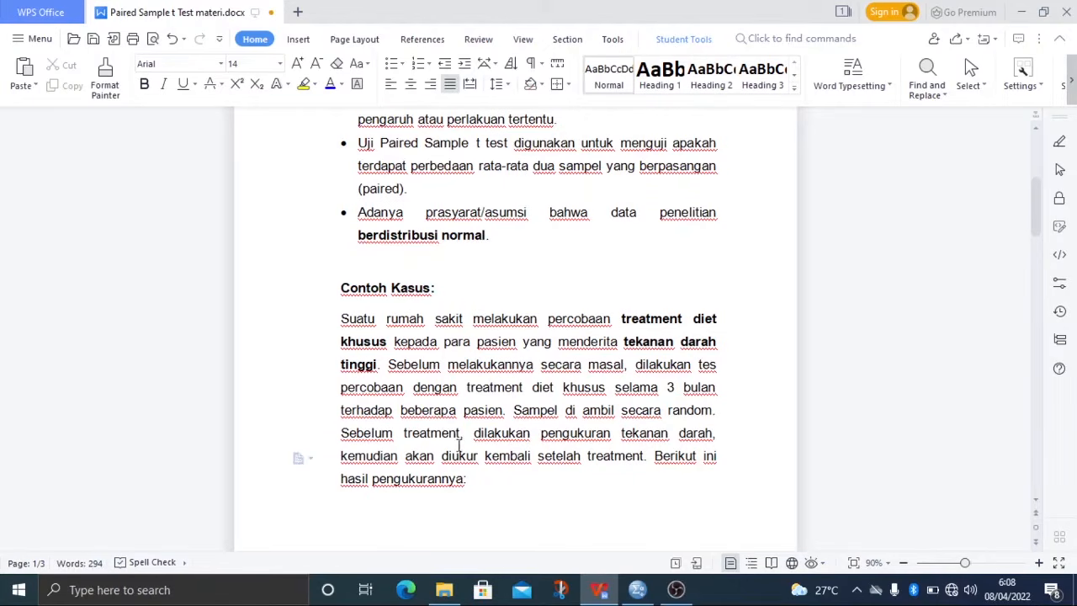
click(485, 456)
scroll(487, 452, down, 3)
scroll(488, 450, down, 5)
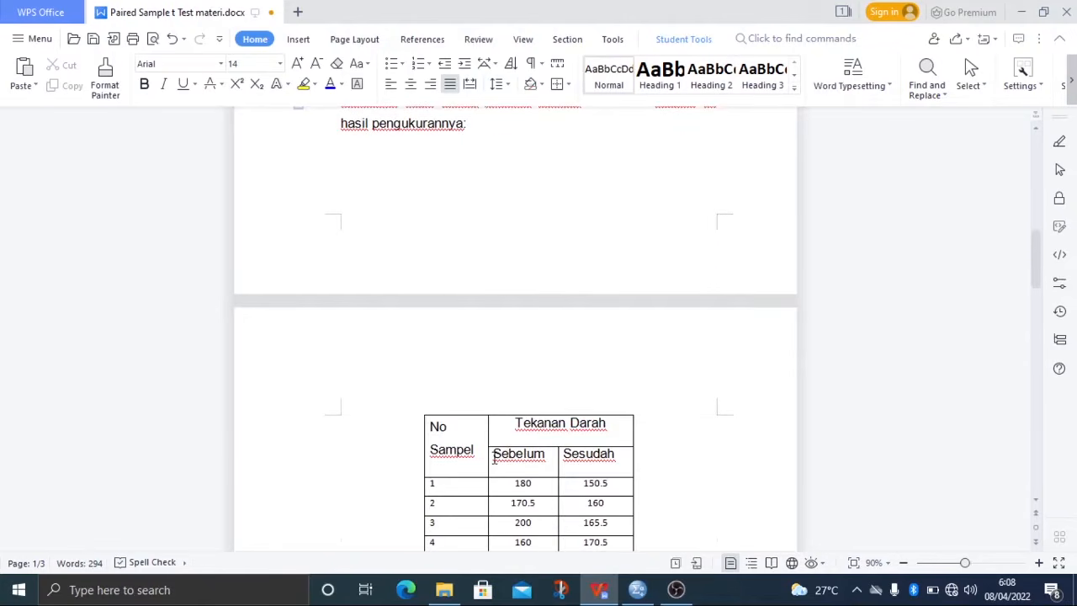
scroll(517, 442, down, 1)
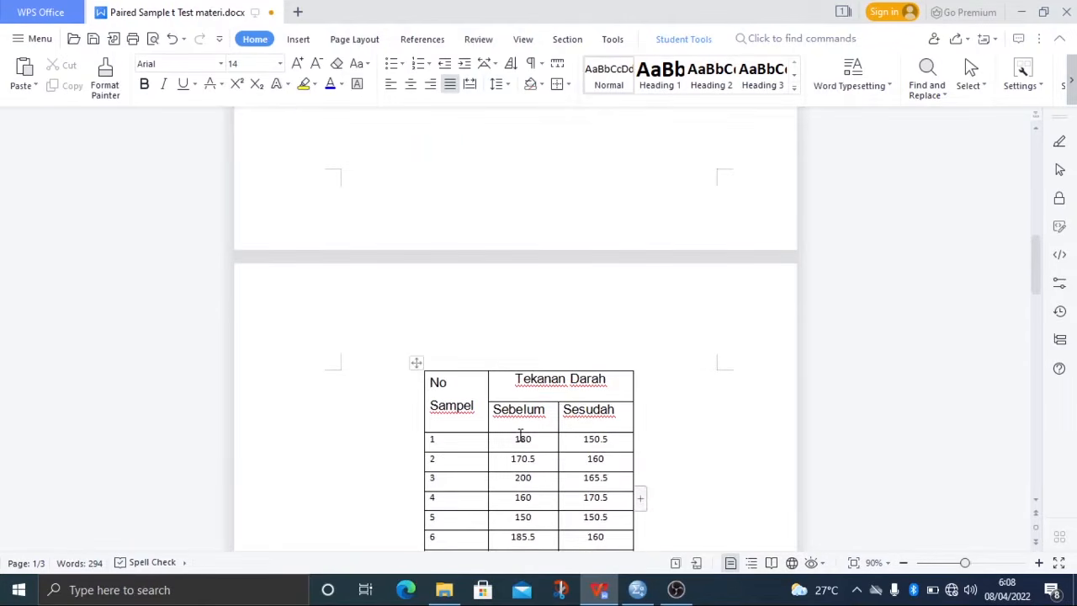
scroll(521, 436, down, 2)
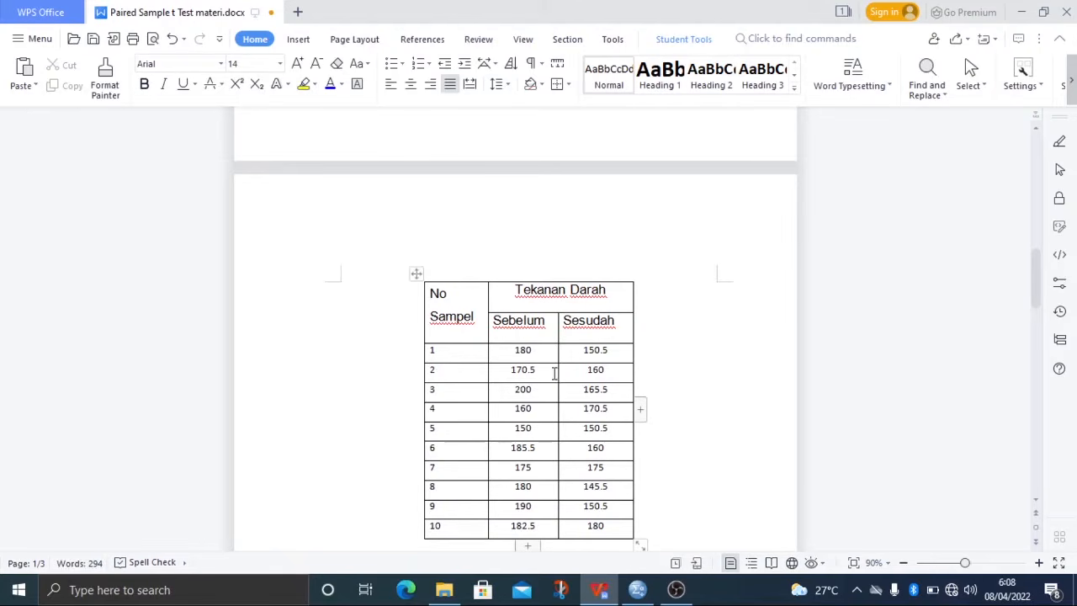
scroll(548, 334, down, 3)
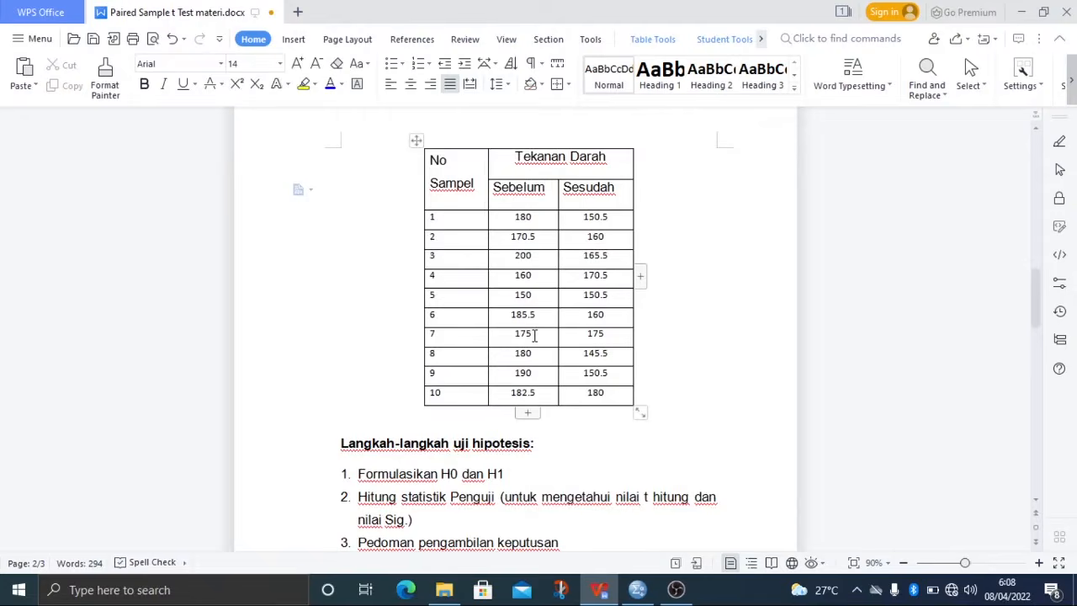
- Review the hypothesis testing steps, the H0 and H1 statements, and the Melalui SPSS heading
scroll(534, 335, down, 2)
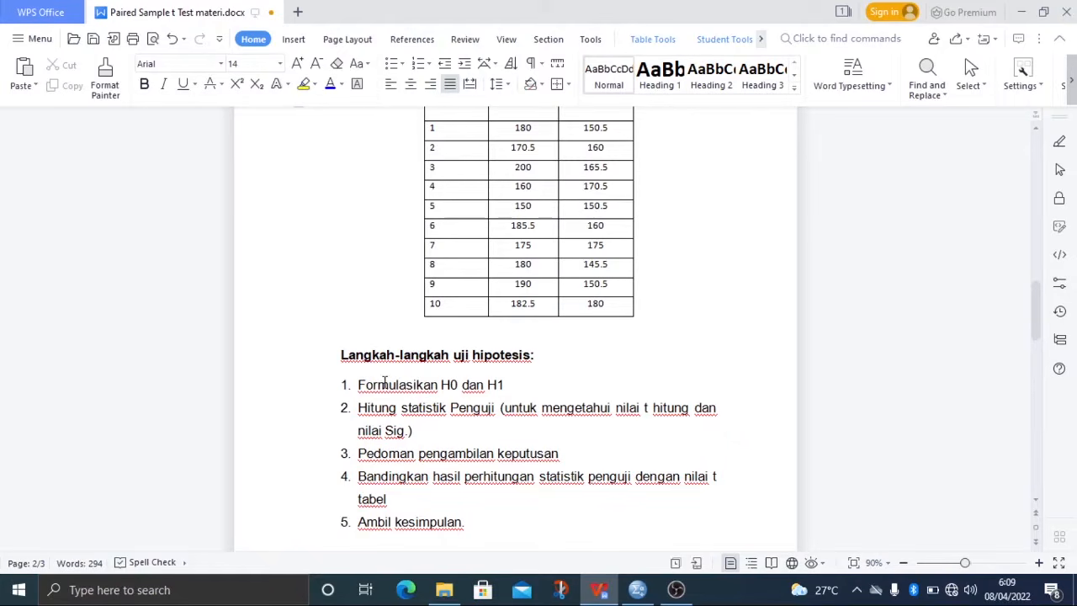
click(432, 384)
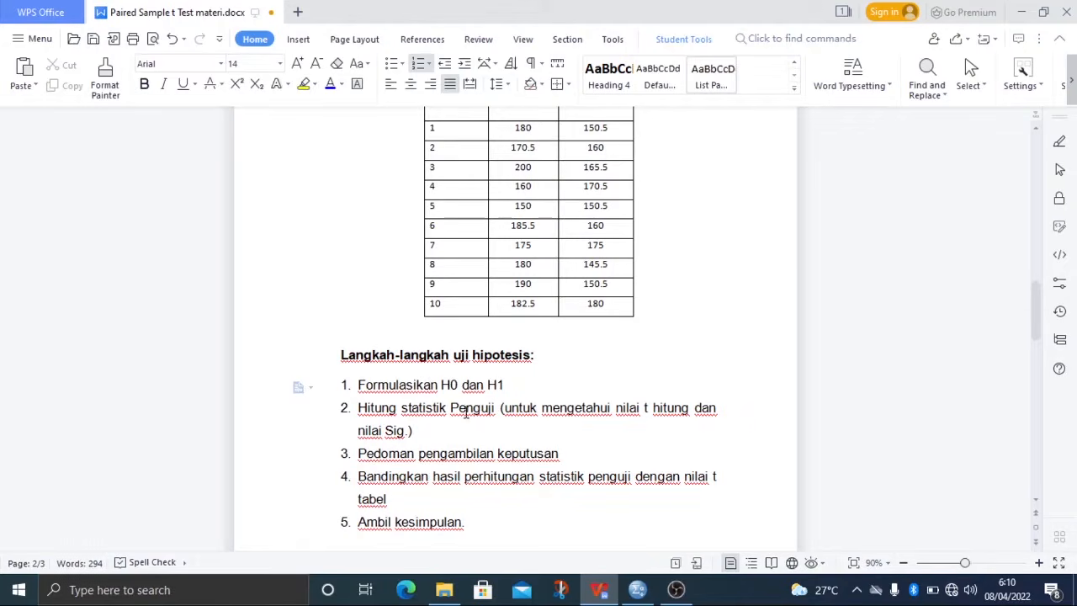
click(362, 410)
click(474, 522)
scroll(436, 489, down, 2)
scroll(450, 476, down, 2)
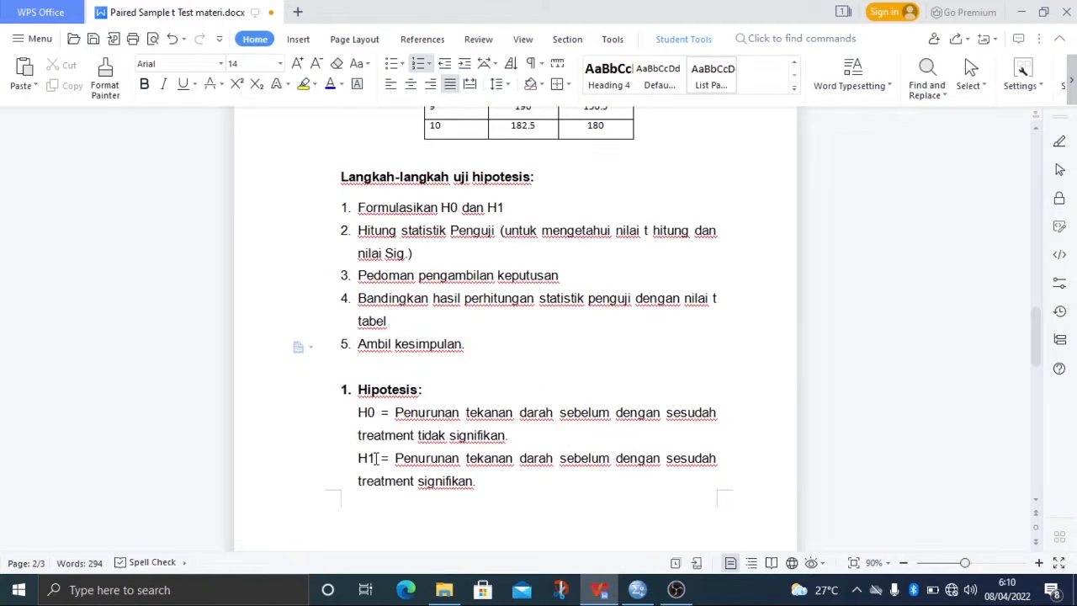
click(539, 482)
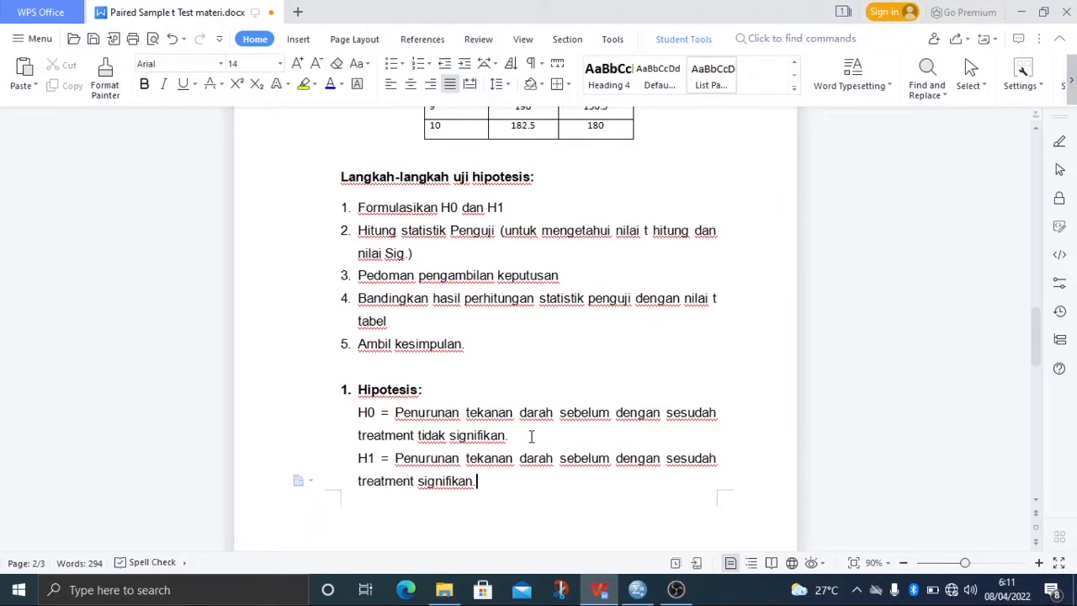
scroll(531, 436, down, 3)
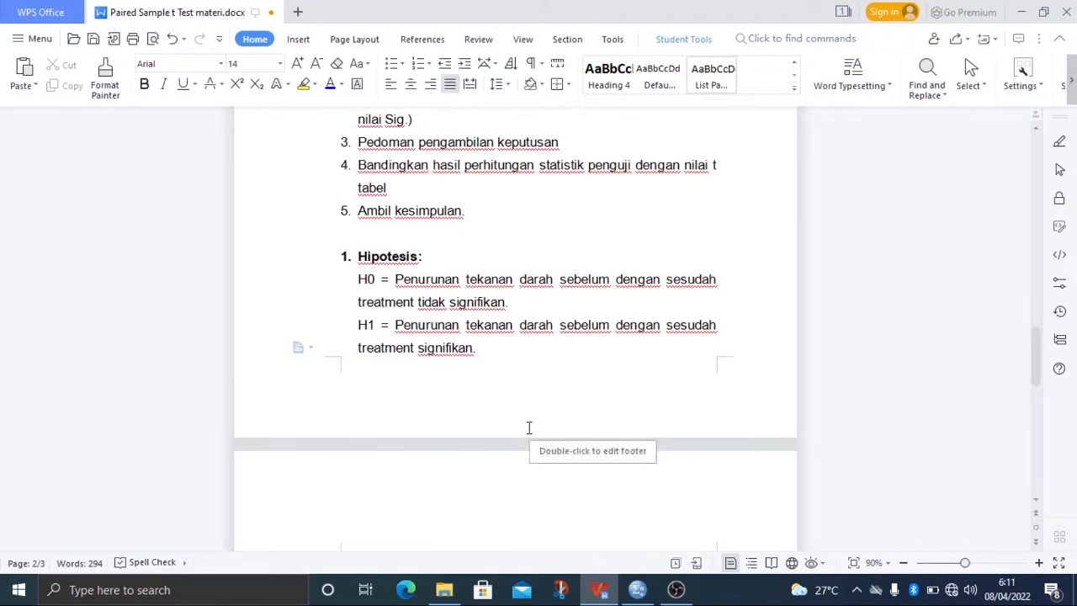
scroll(460, 433, down, 4)
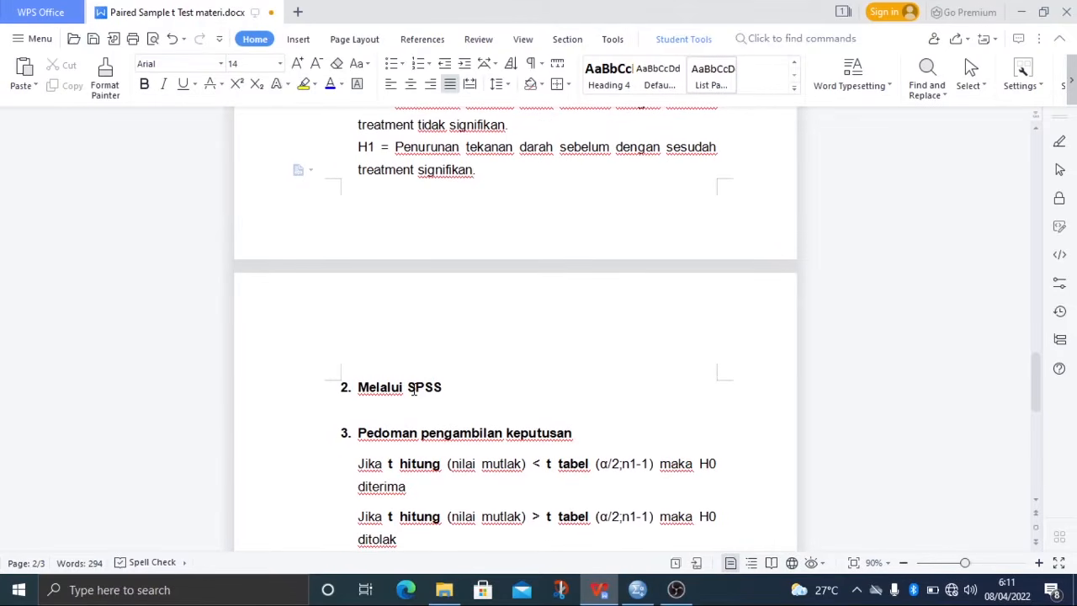
click(460, 390)
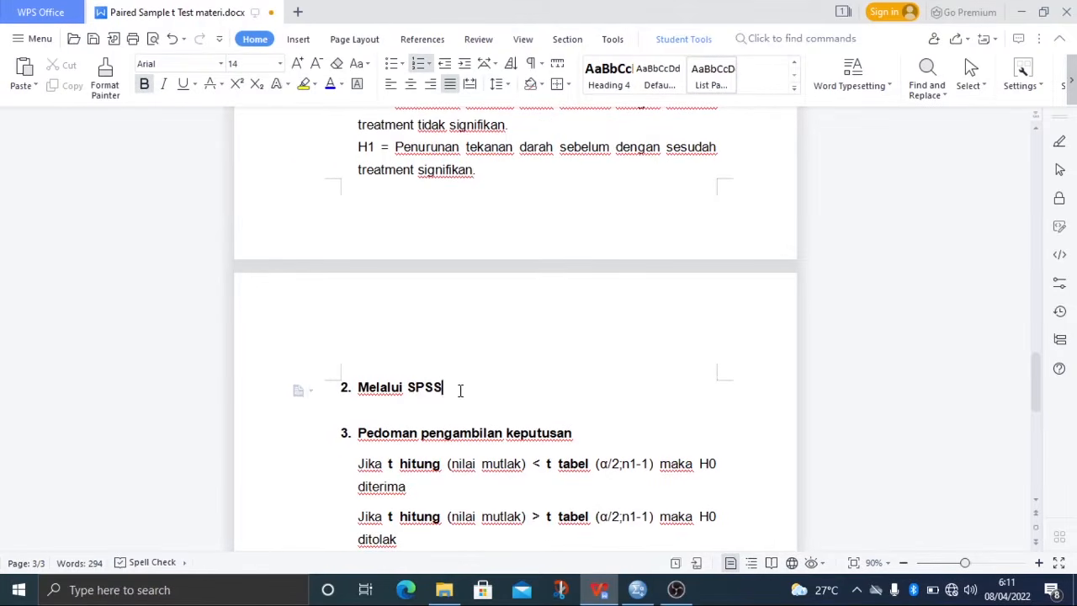
- Place the document and the SPSS Data Editor side by side, with the Tekanan Darah table in view
scroll(462, 390, up, 3)
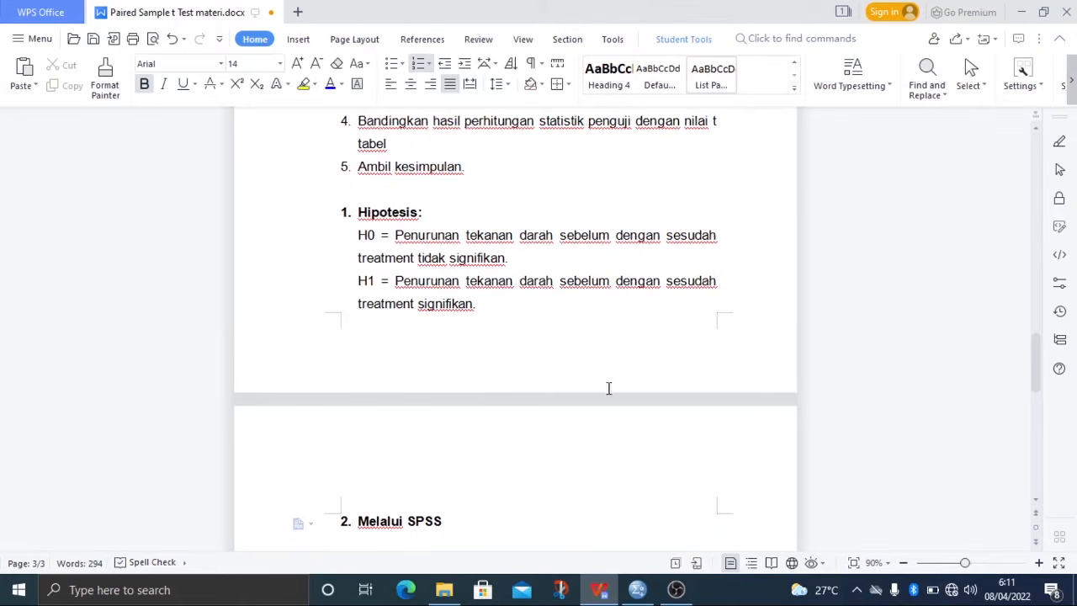
key(super+Right)
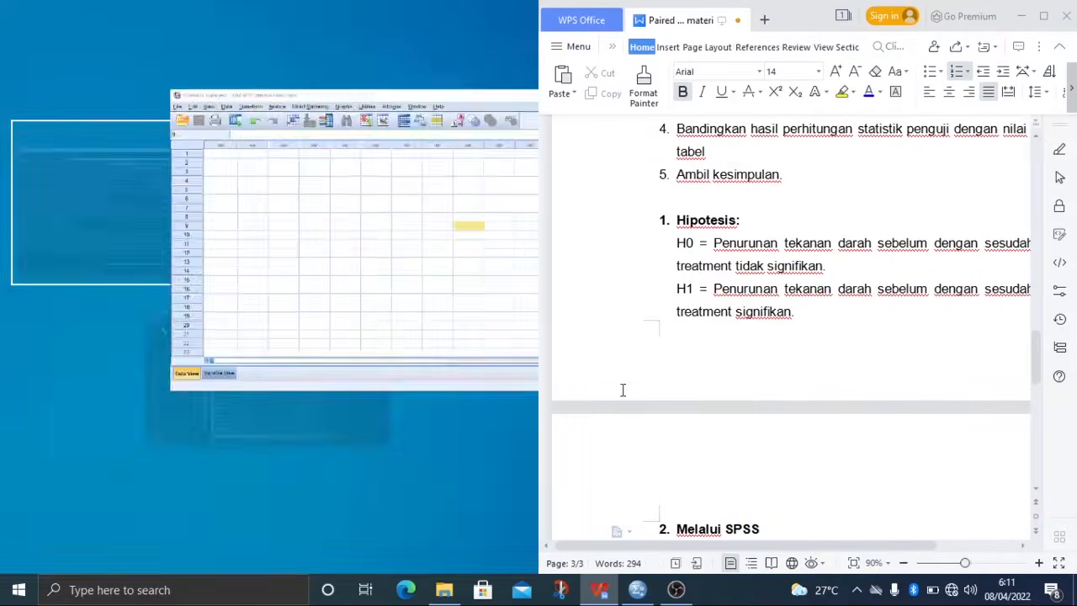
click(453, 223)
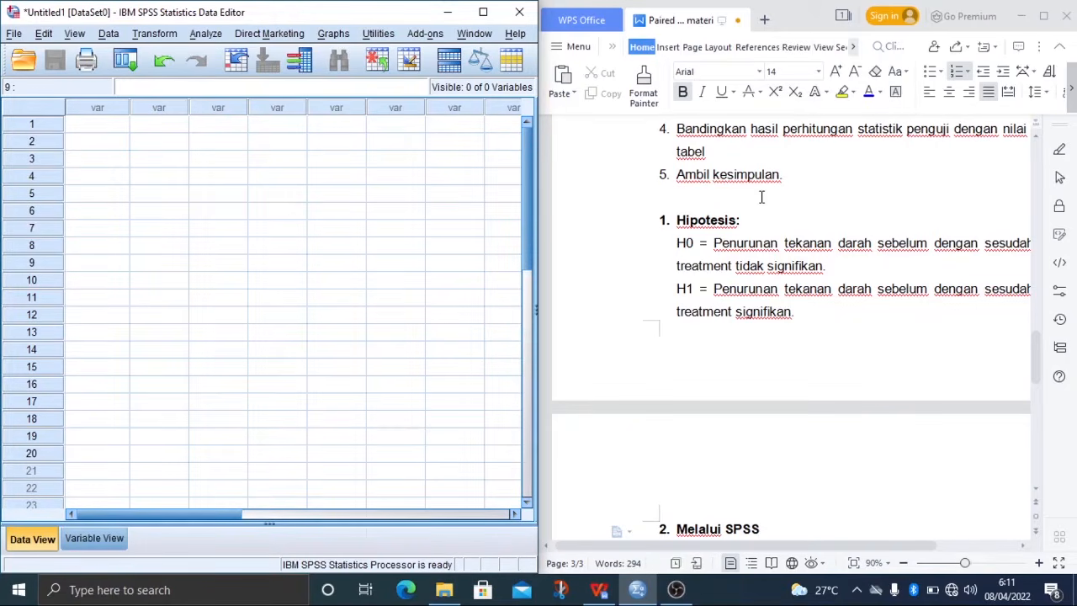
scroll(762, 221, up, 10)
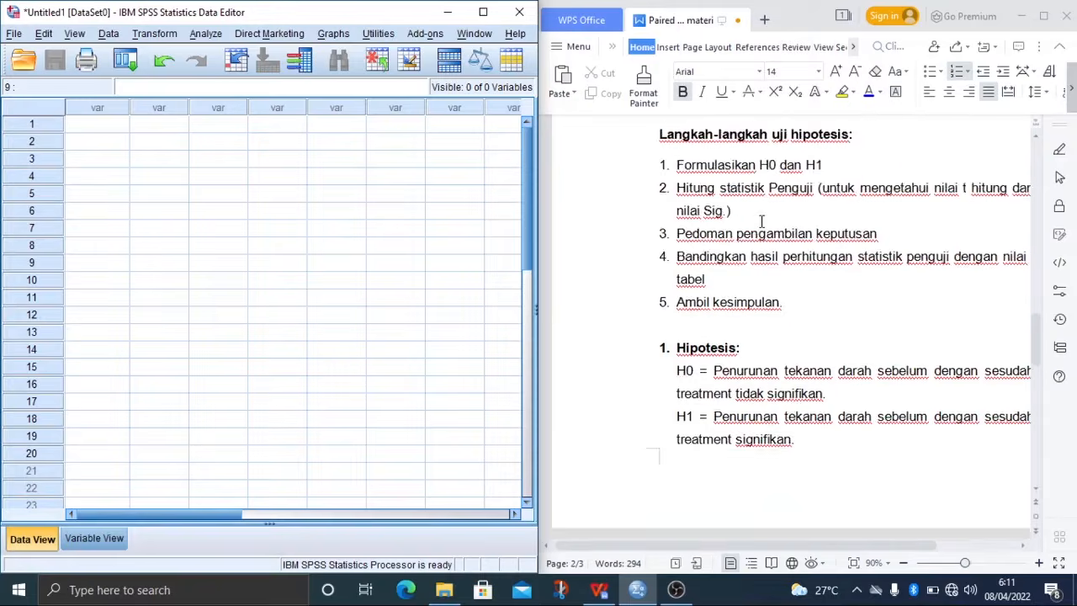
- In Variable View, define two variables named TK_Sebelum and TK_Sesudah in the first two rows
key(ctrl+t)
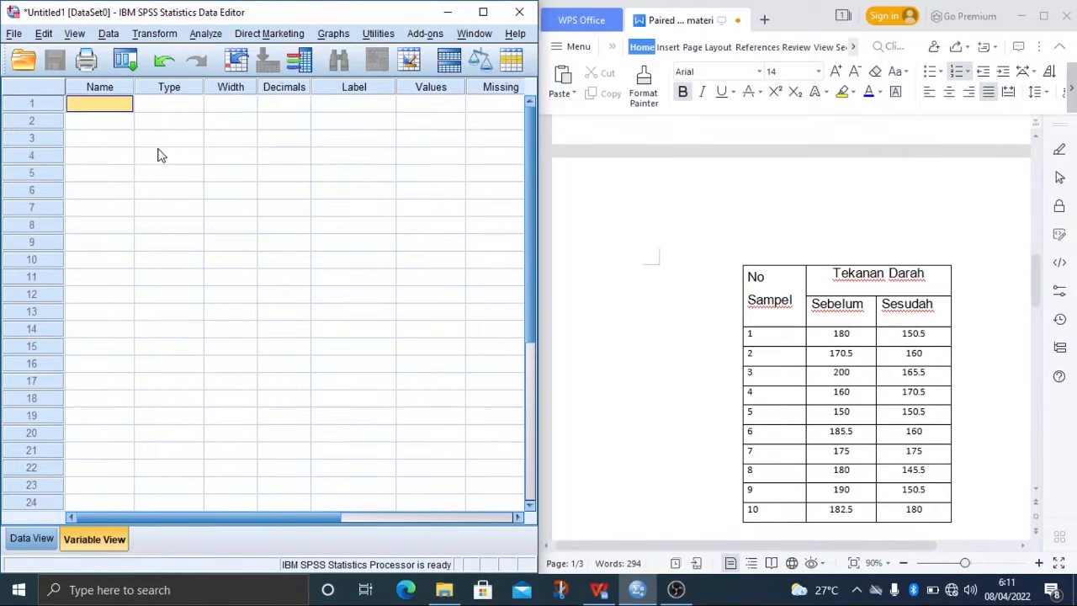
click(110, 122)
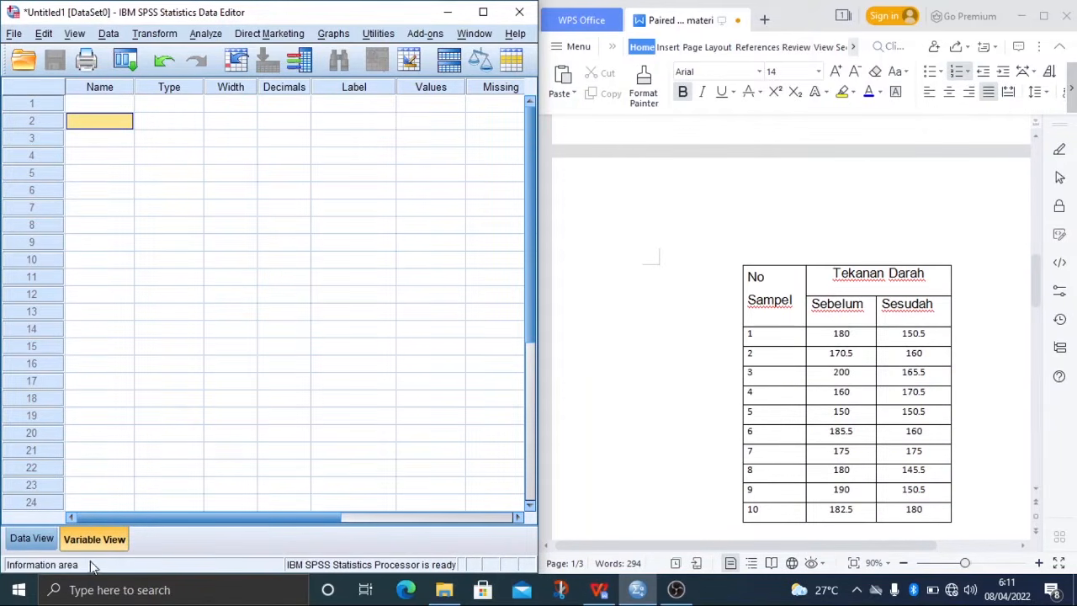
click(108, 104)
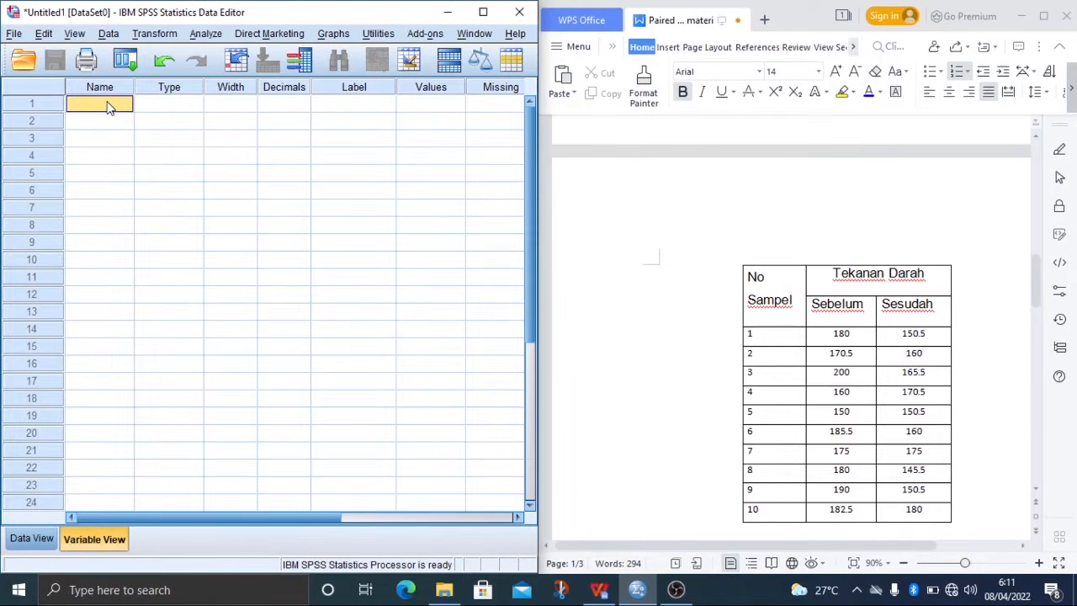
text(TK_Sebelum)
click(94, 122)
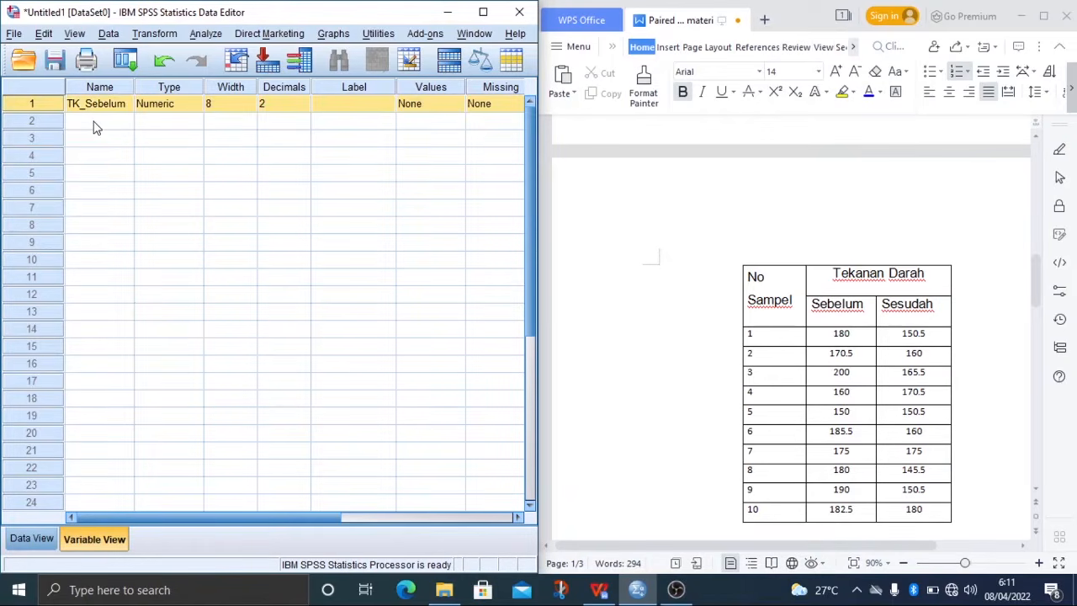
click(95, 125)
text(TK_S)
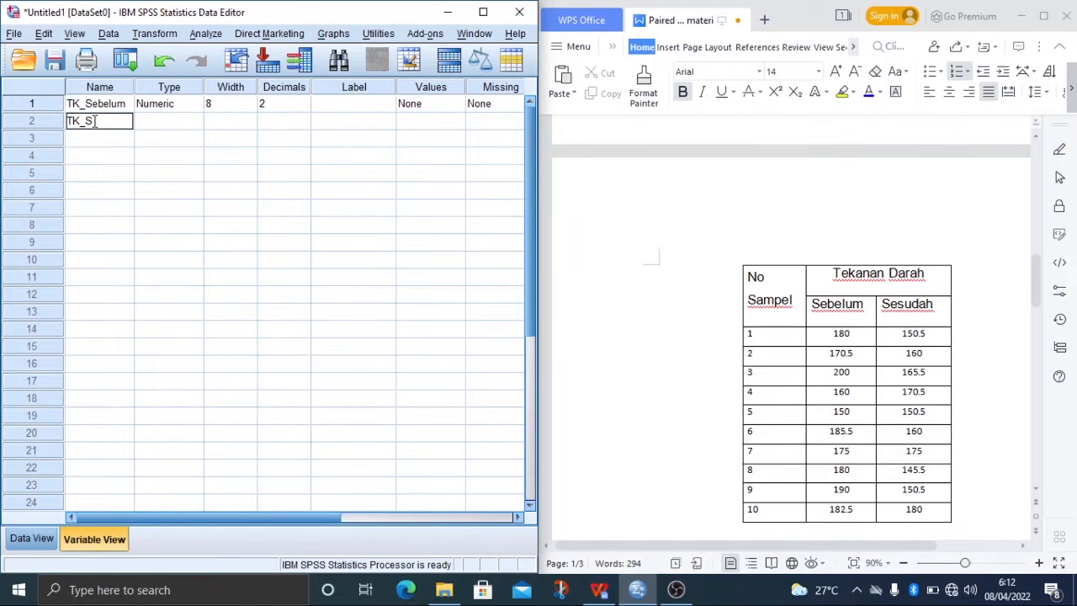
text(esudah)
key(Tab)
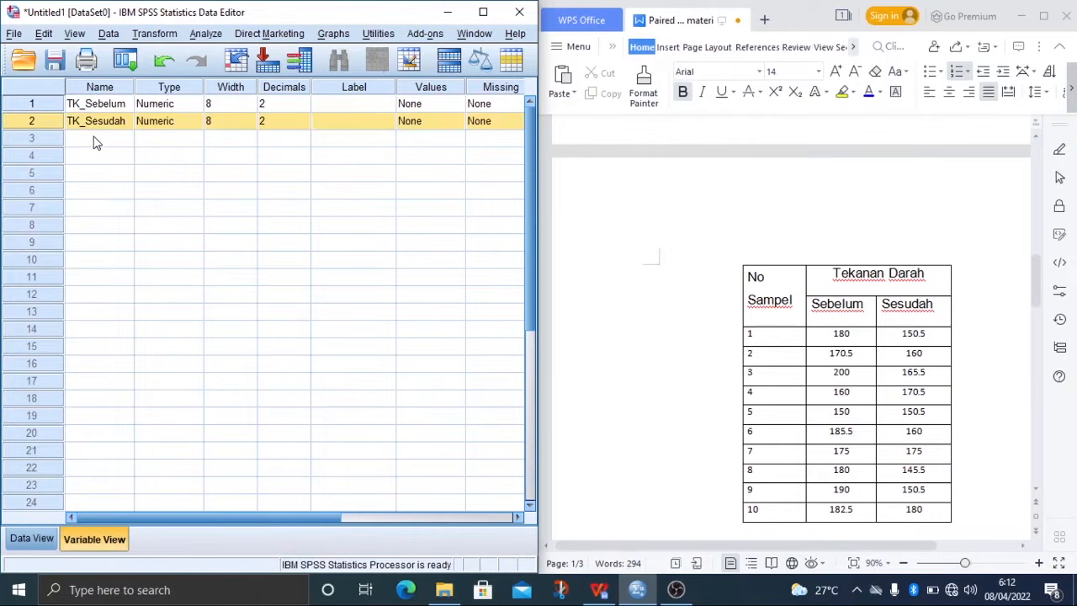
- Label TK_Sebelum "tekanan darah sebelum" and TK_Sesudah "tekanan darah sesudah", and return to Data View
click(353, 102)
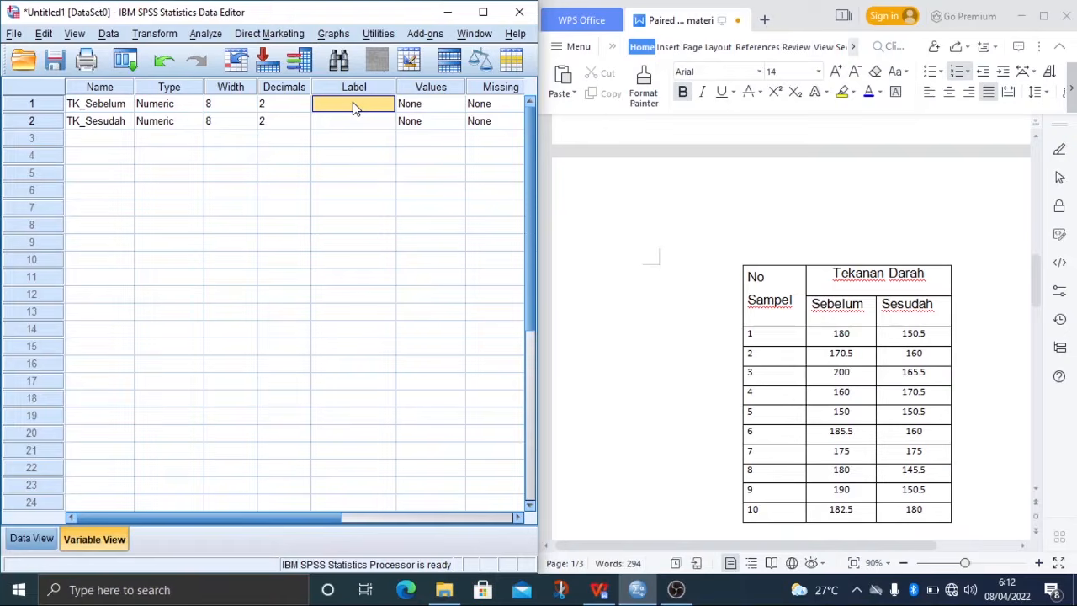
text(tekanan darah)
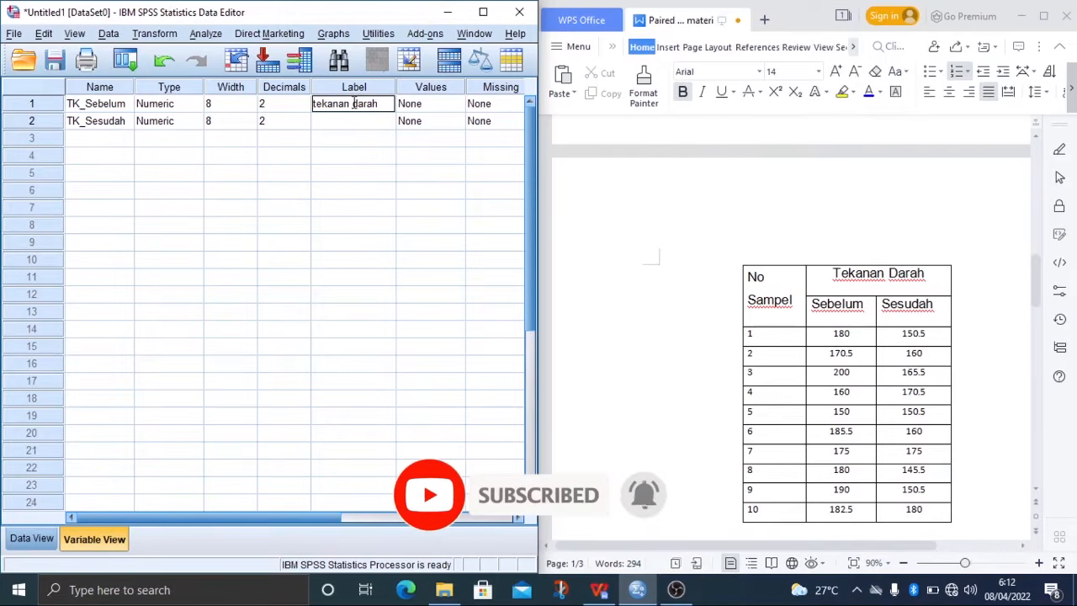
text( sebelum)
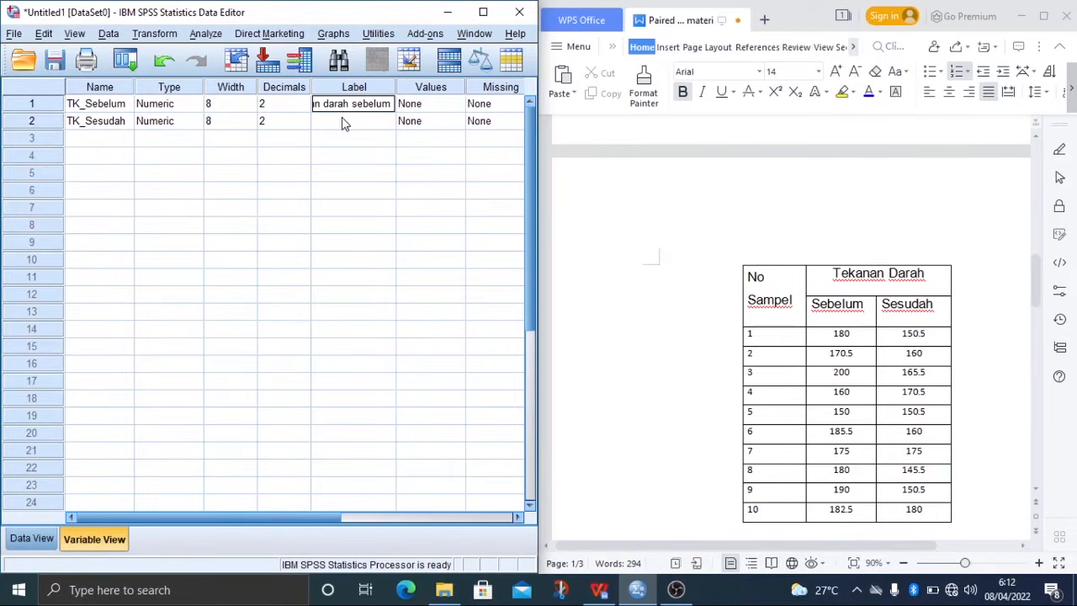
click(344, 122)
text(tekana)
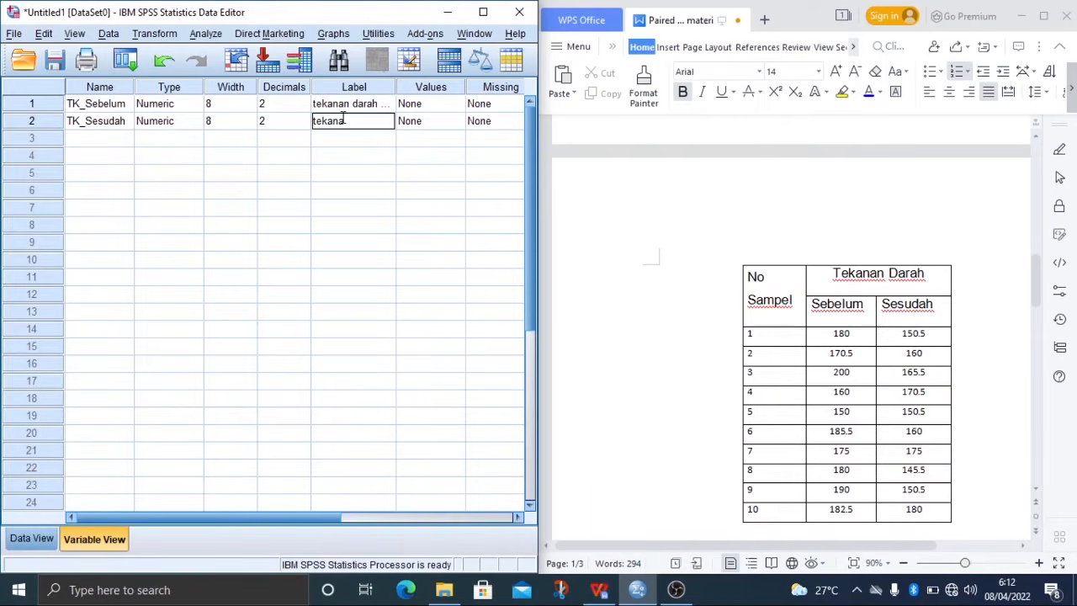
text(n darah ses)
text(udah)
click(337, 410)
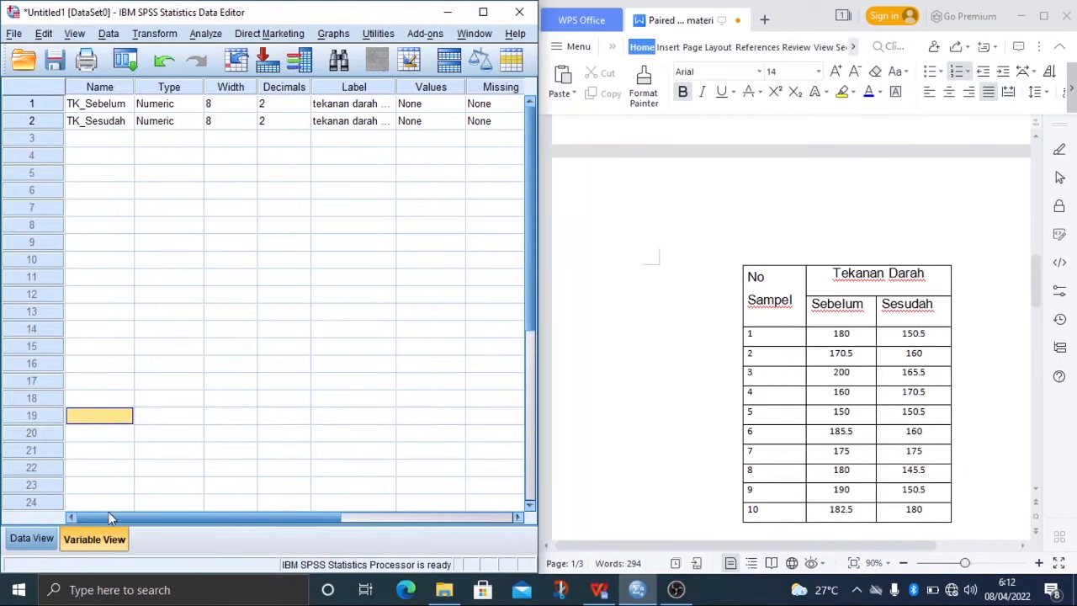
click(25, 543)
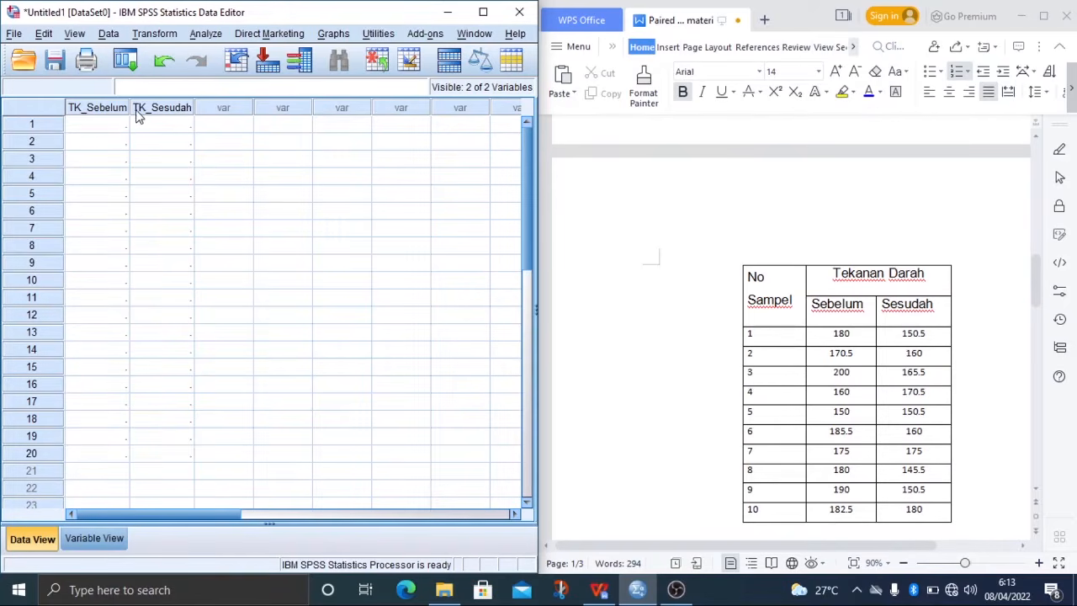
- Copy the ten Sebelum values from the document's Tekanan Darah table into the TK_Sebelum column, starting at row 1
click(825, 332)
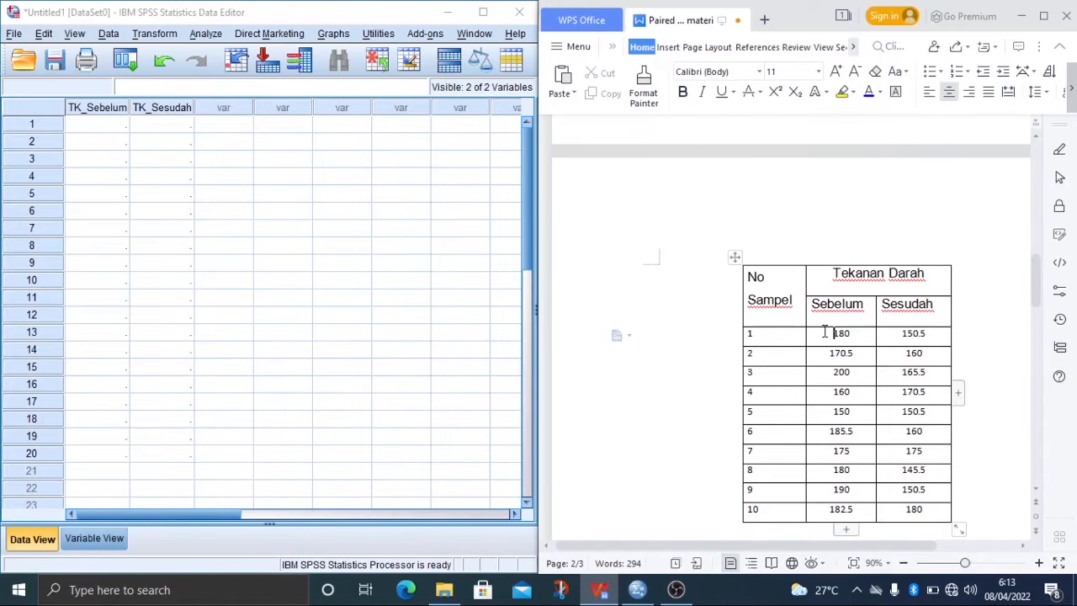
drag(826, 335, 841, 509)
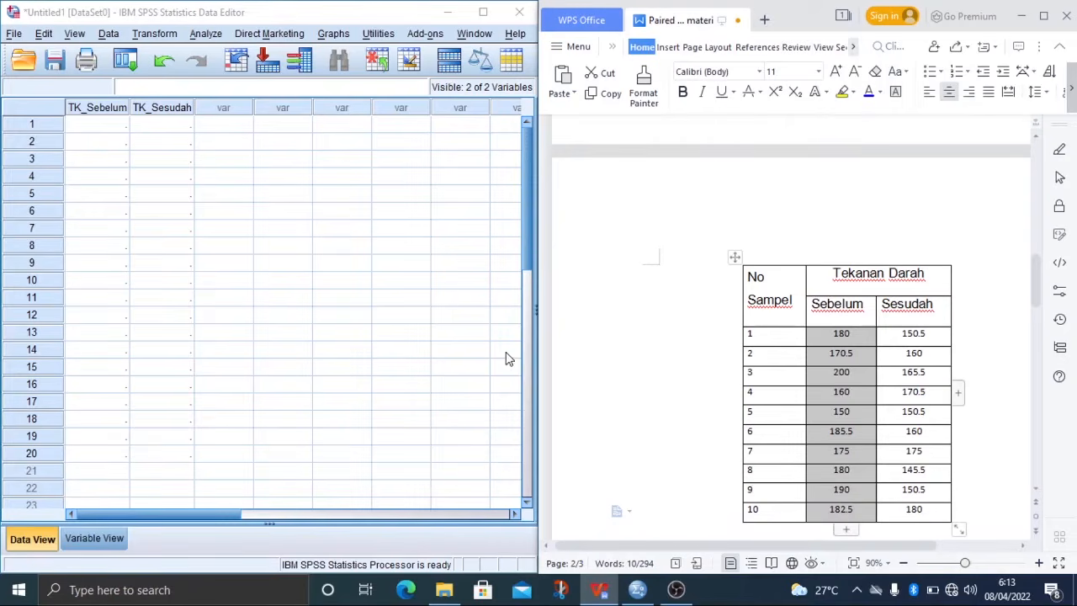
click(90, 125)
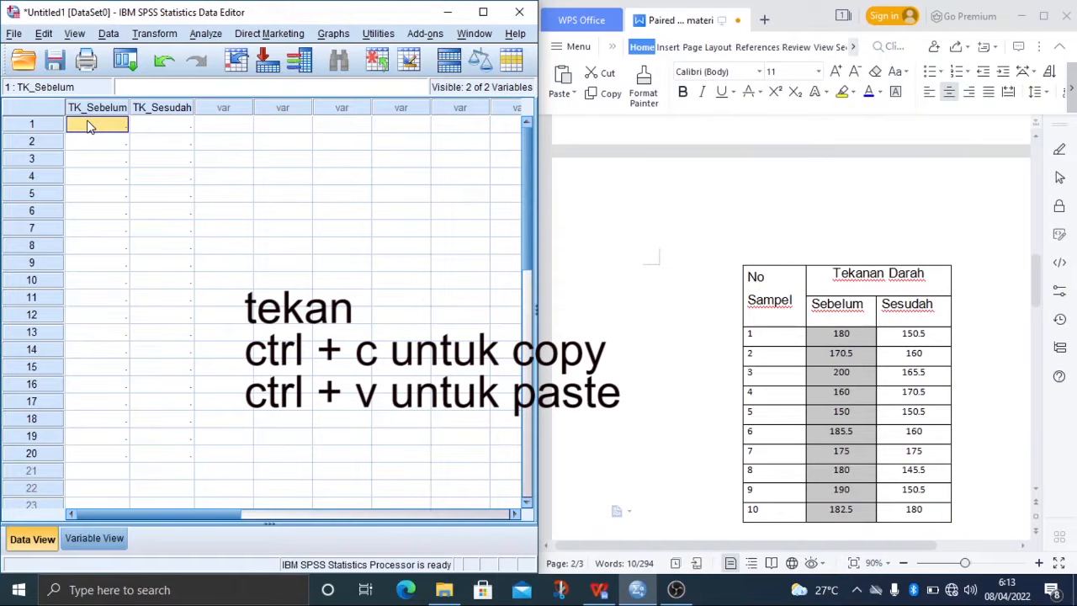
text(180.00 170.50 200.00 160.00 150.00 185.50 175.00 180.00 190.00 182.50)
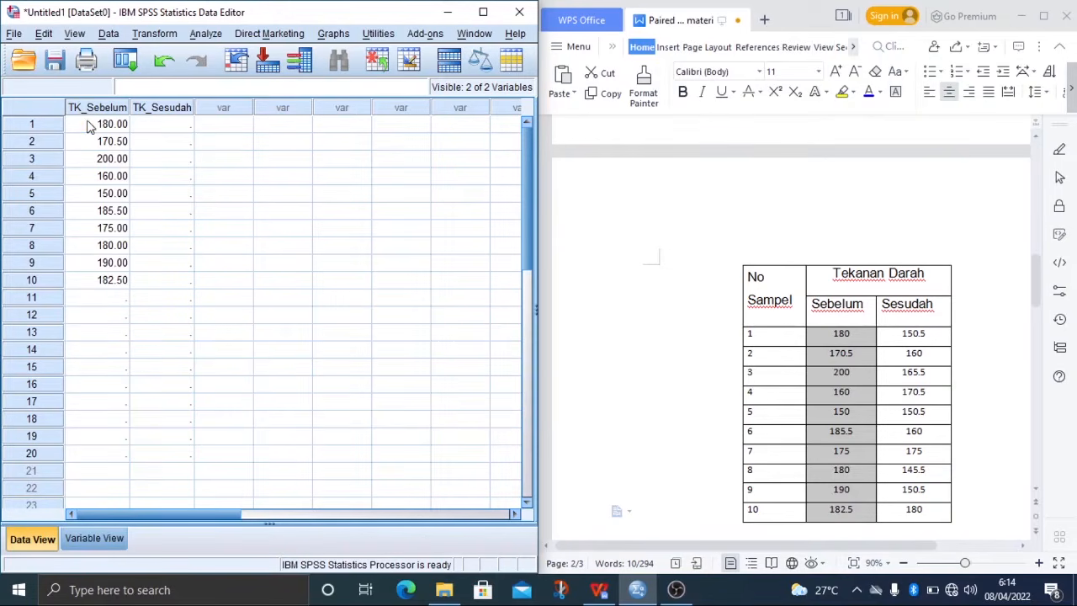
click(113, 301)
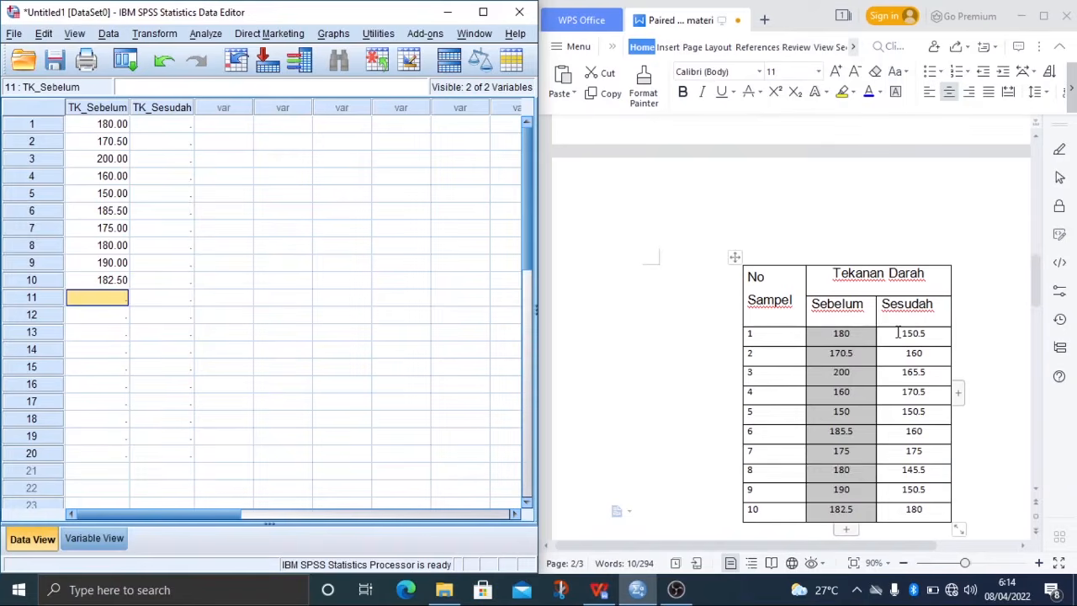
- Copy the ten Sesudah values from the document's table into the TK_Sesudah column, starting at row 1
drag(902, 337, 911, 514)
key(ctrl+c)
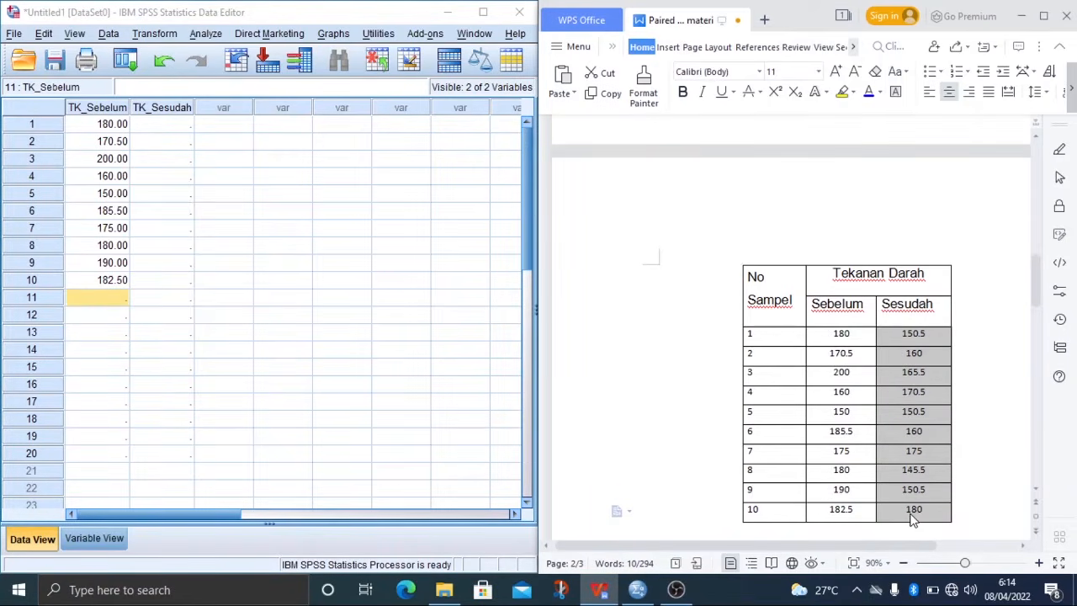
click(173, 126)
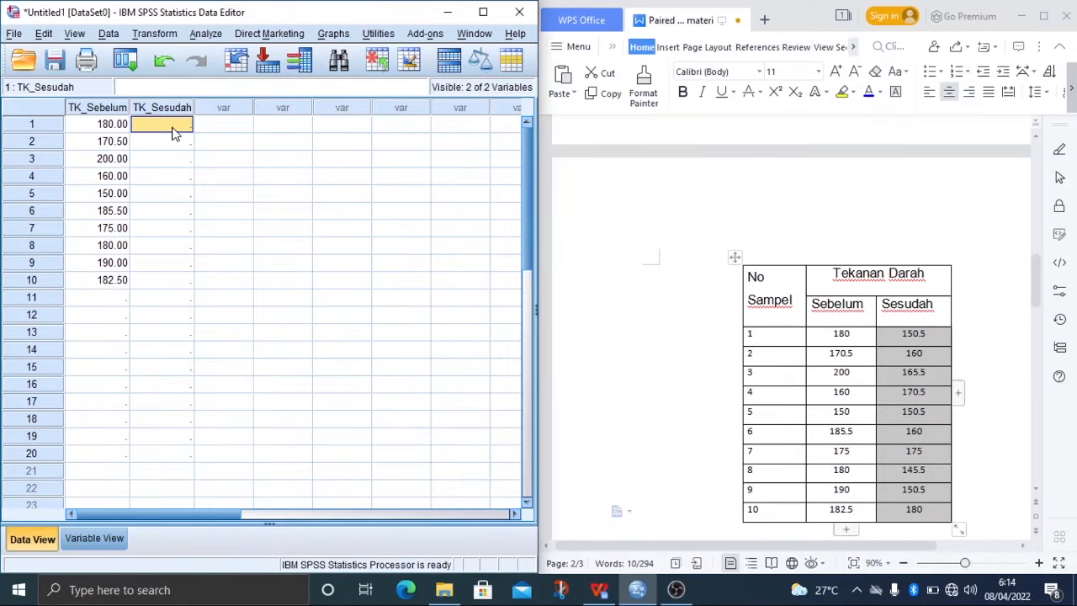
key(ctrl+v)
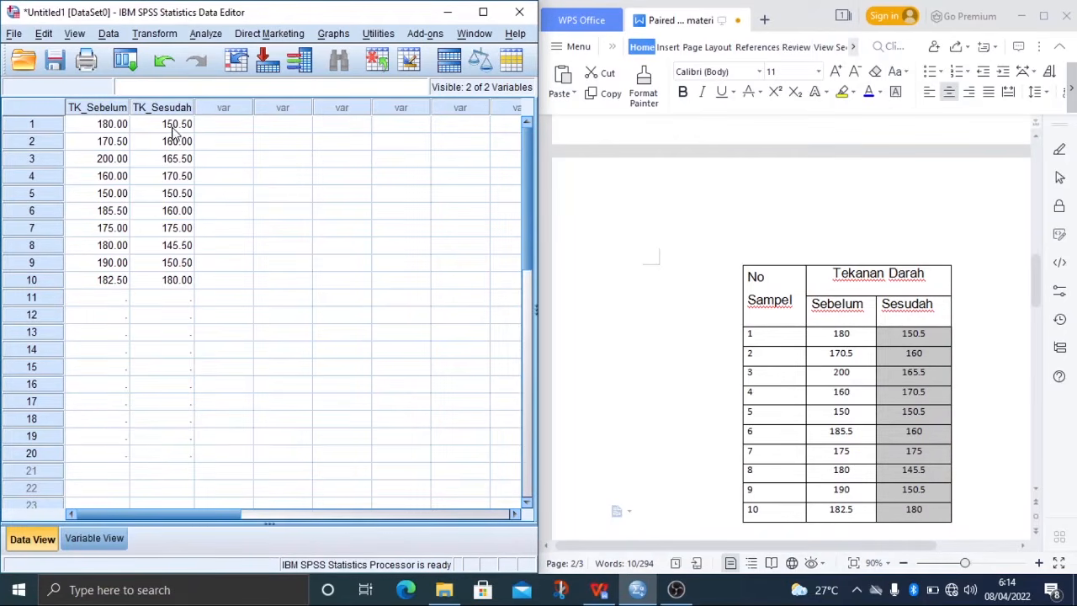
click(176, 298)
- Delete the empty case rows 11 to 20 below the entered blood pressure data
click(107, 299)
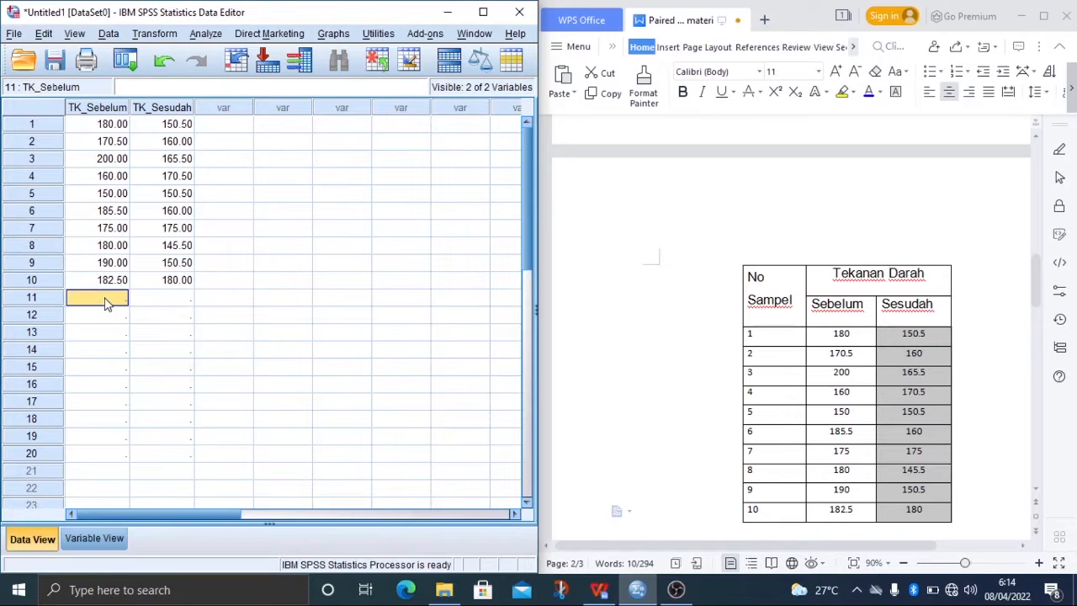
scroll(117, 347, down, 2)
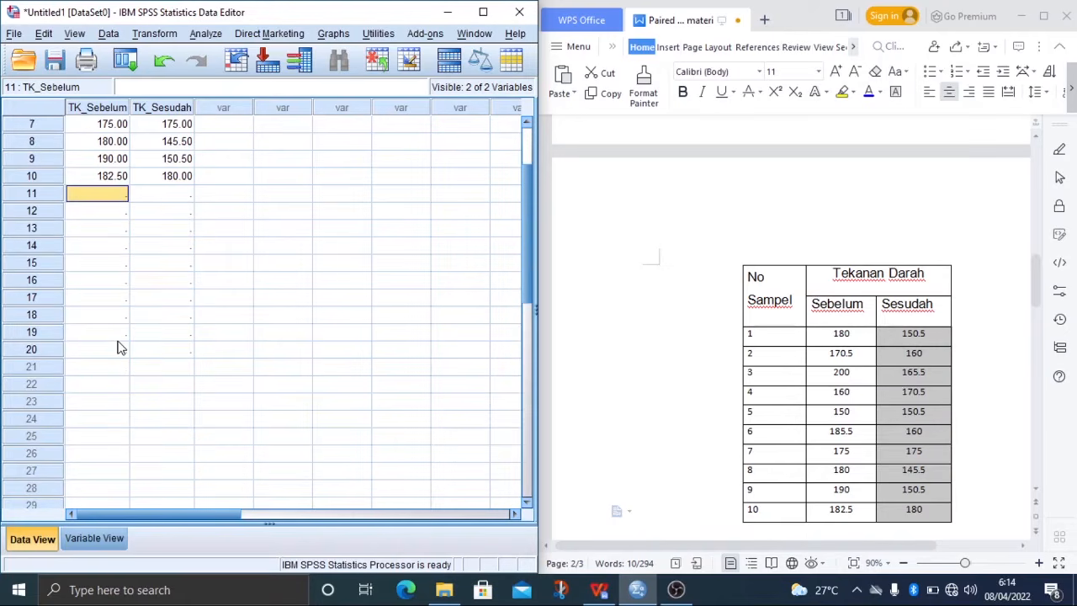
click(135, 352)
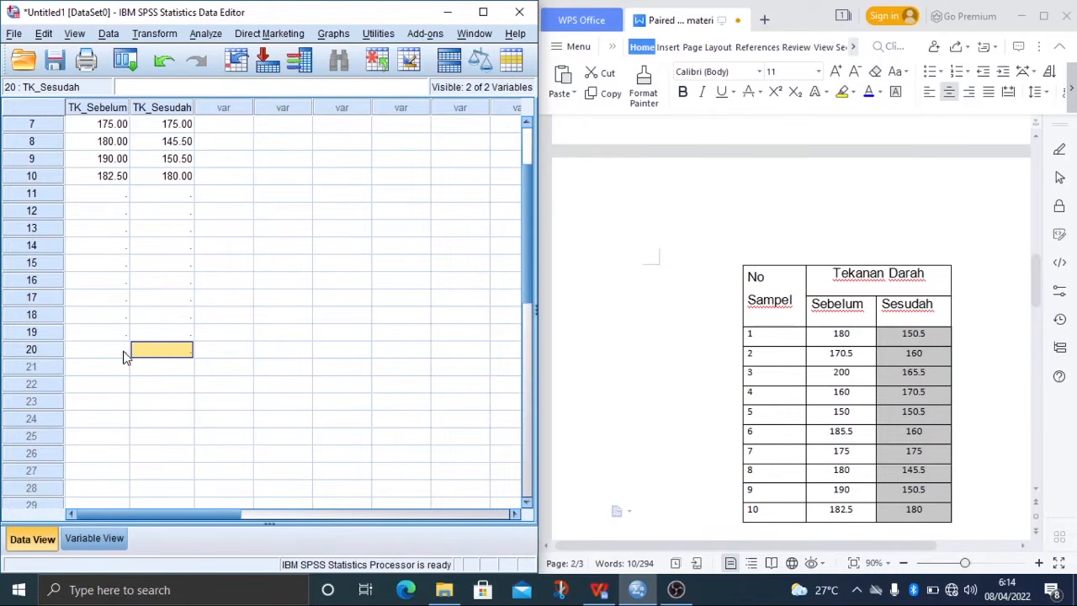
scroll(116, 355, up, 2)
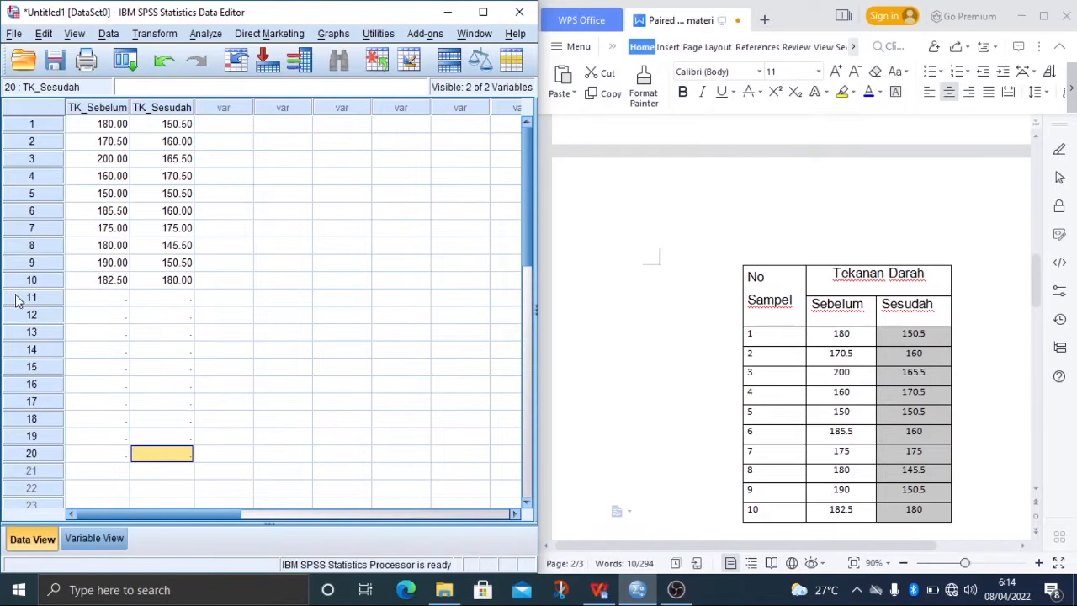
click(28, 300)
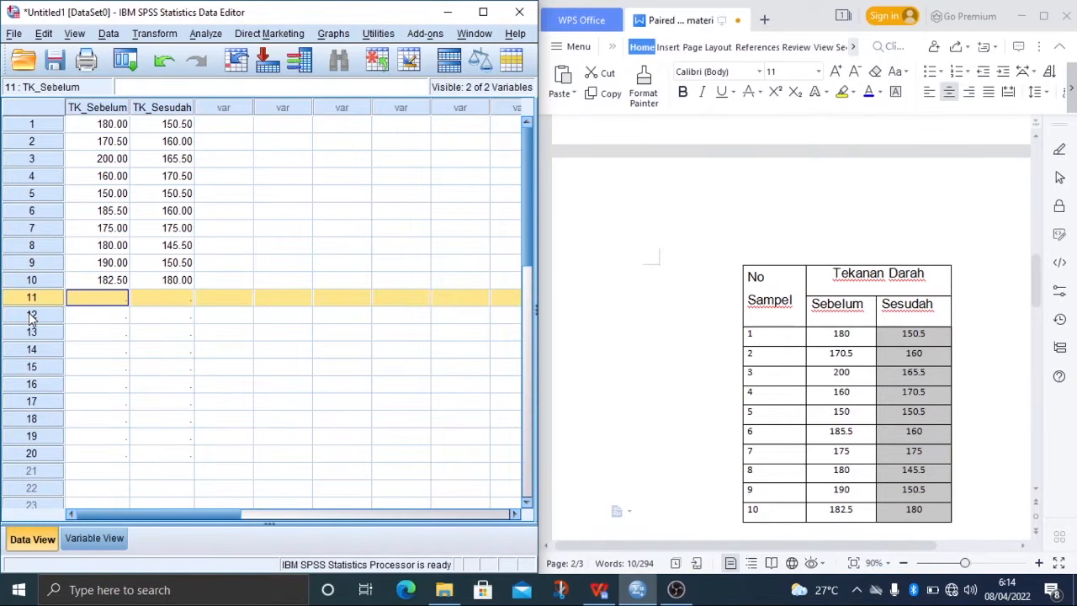
key(Delete)
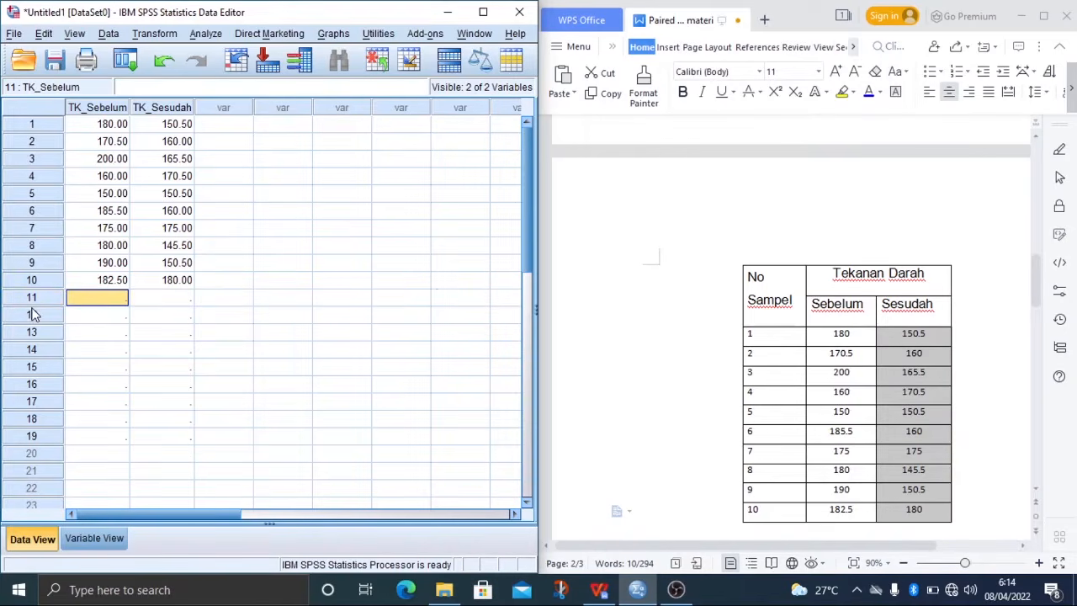
click(32, 313)
click(32, 300)
key(Delete)
click(200, 350)
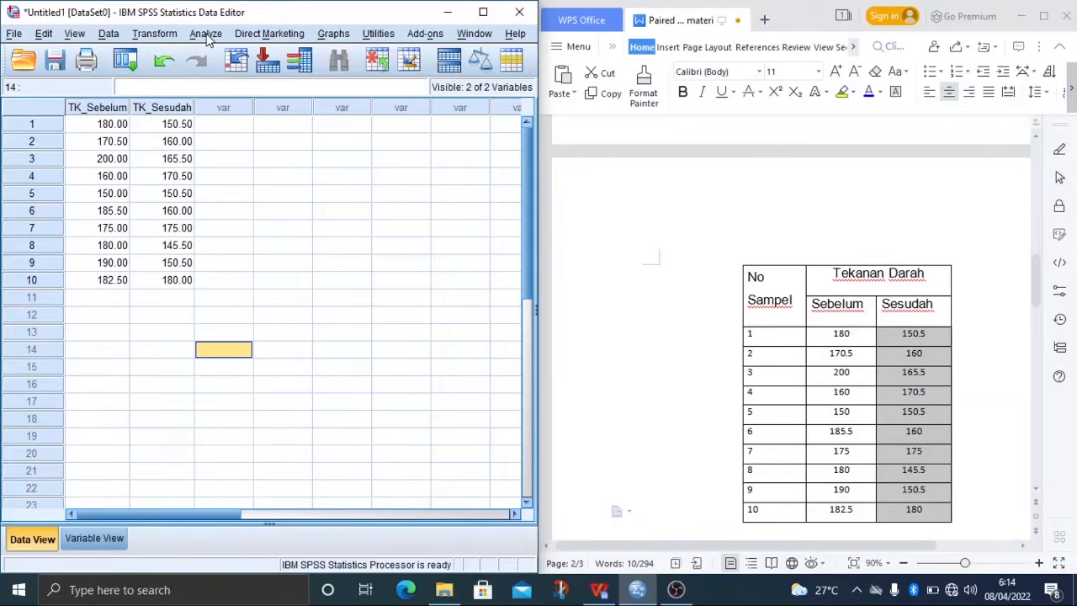
- Start a Paired-Samples T Test and pair tekanan darah sebelum with tekanan darah sesudah as Pair 1
click(206, 33)
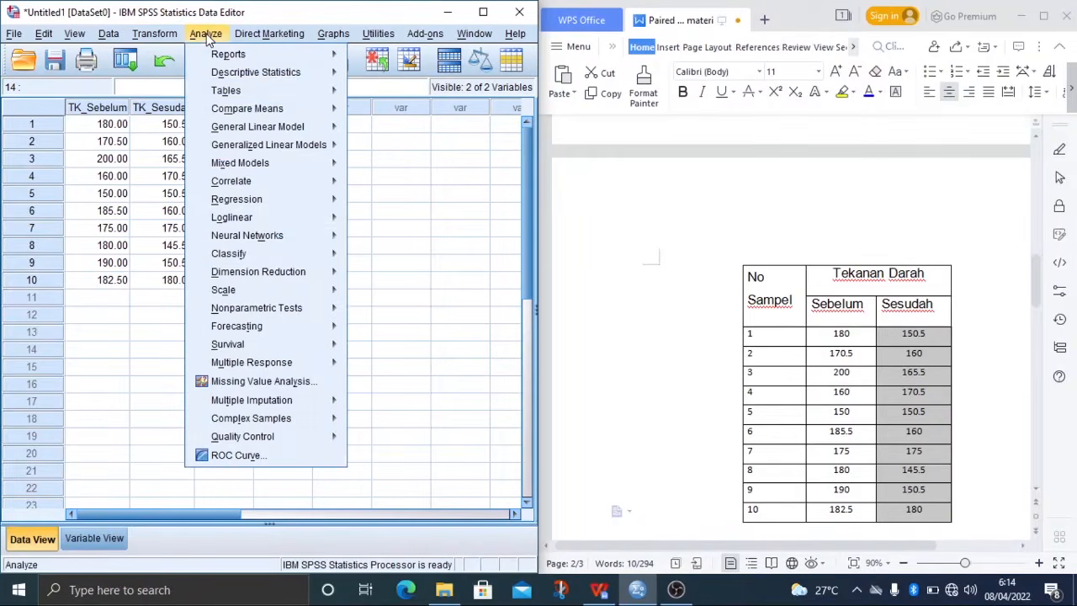
mouse_move(263, 112)
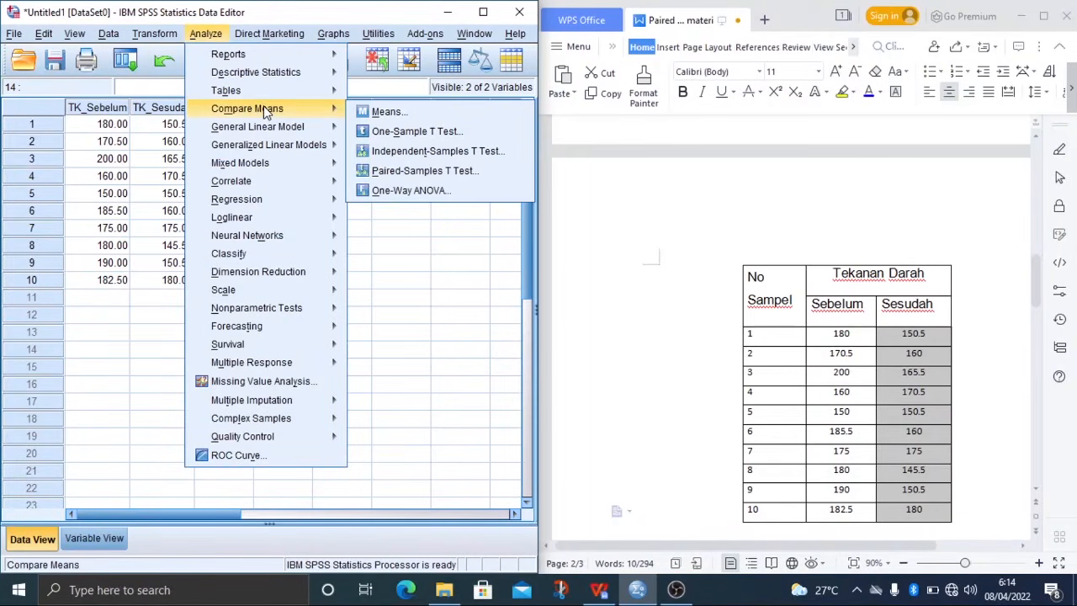
click(410, 171)
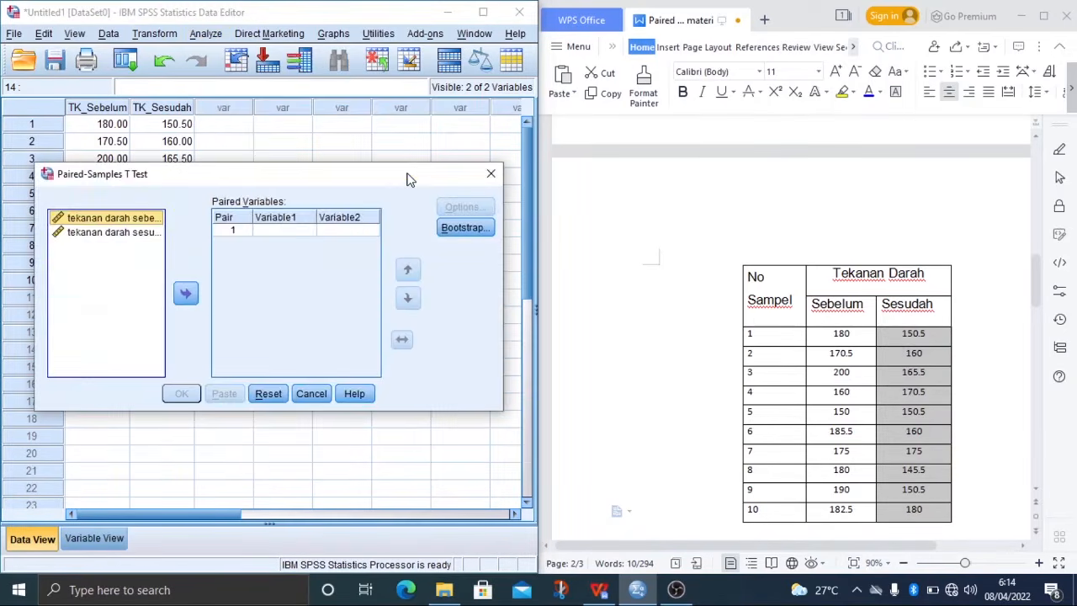
click(122, 233)
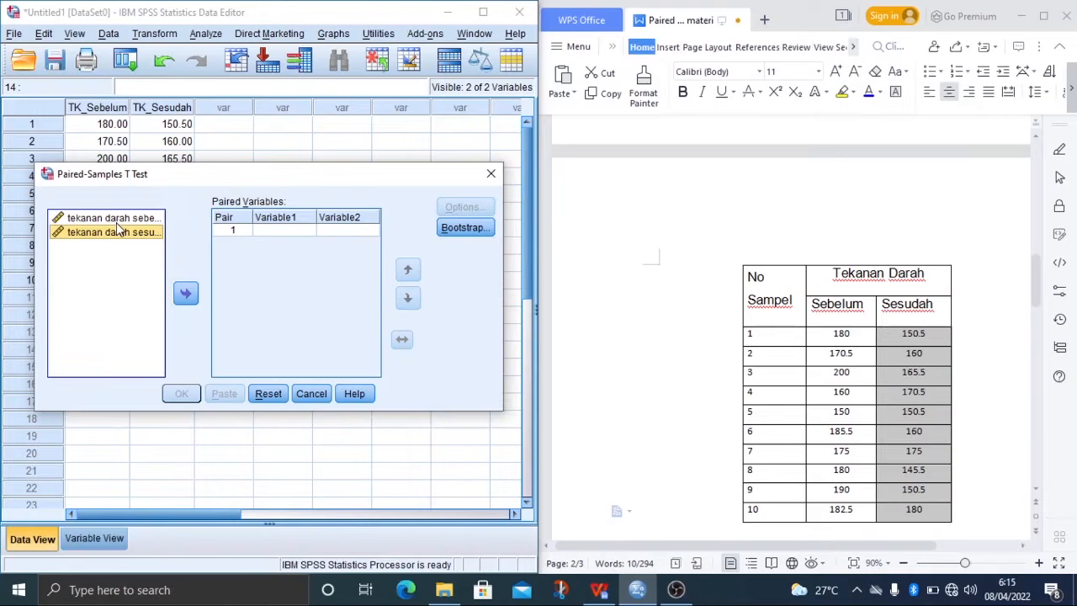
ctrl+click(118, 218)
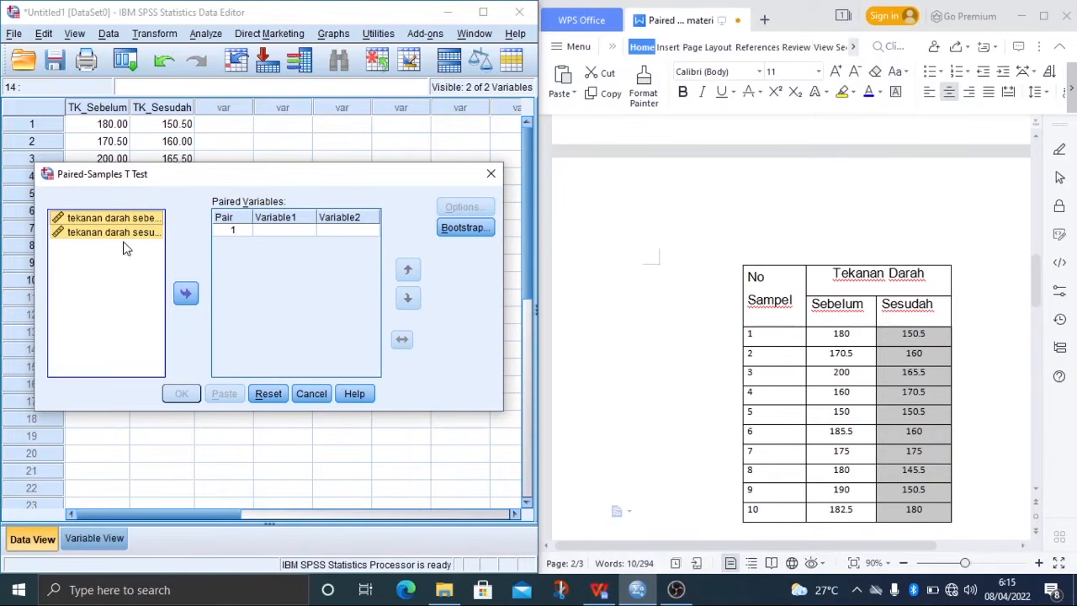
click(186, 296)
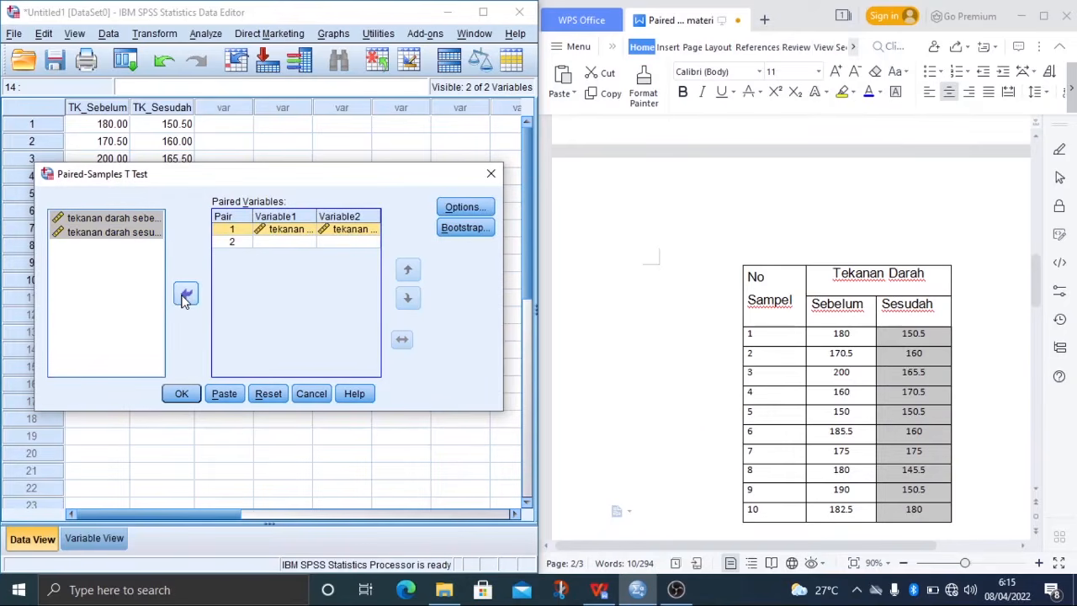
click(118, 271)
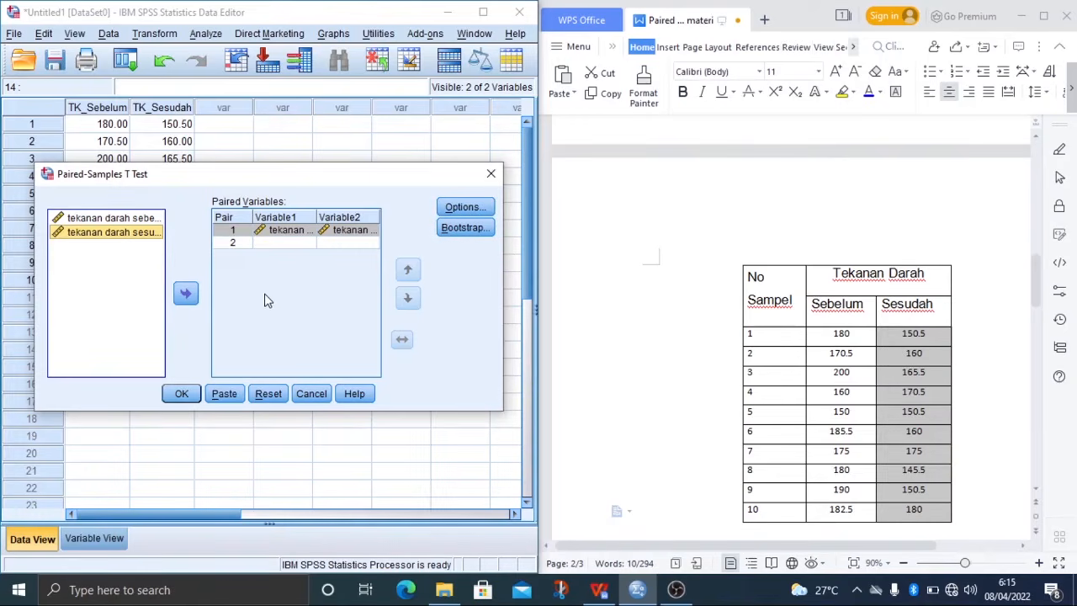
- Keep the 95% confidence interval and analysis-by-analysis case exclusion in the test options, and run the paired test
click(473, 214)
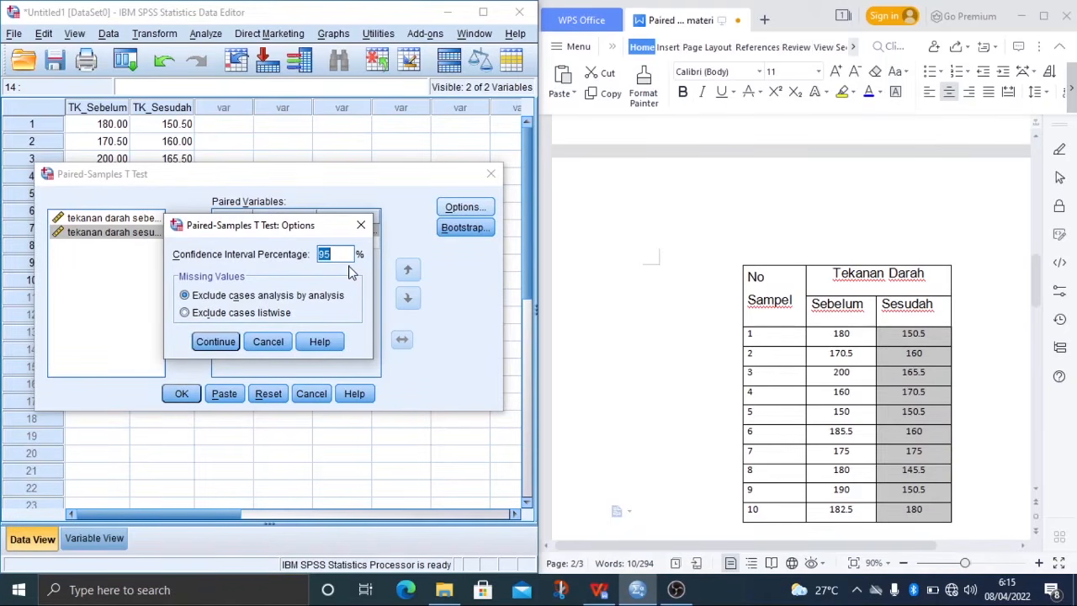
click(215, 344)
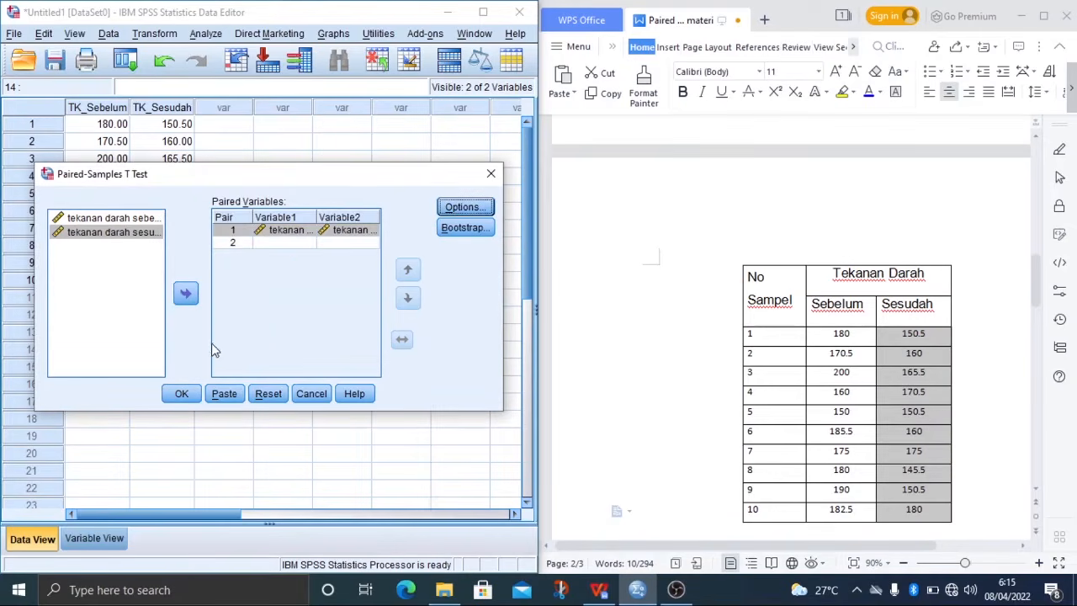
click(181, 395)
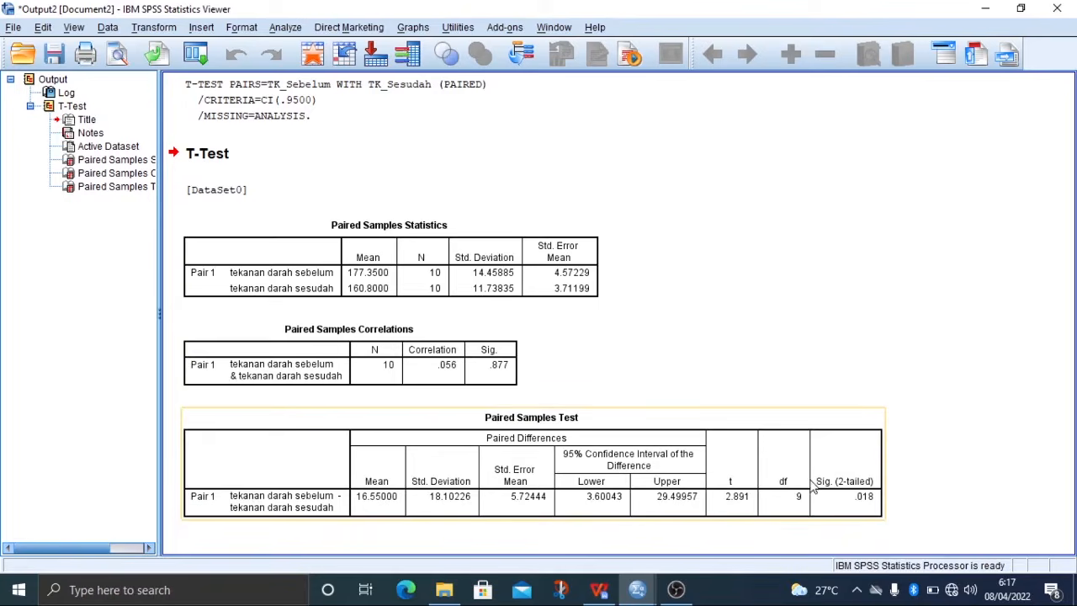
- View the Paired Samples Test output beside the document and review the decision rules under Pedoman pengambilan keputusan
click(734, 471)
click(755, 335)
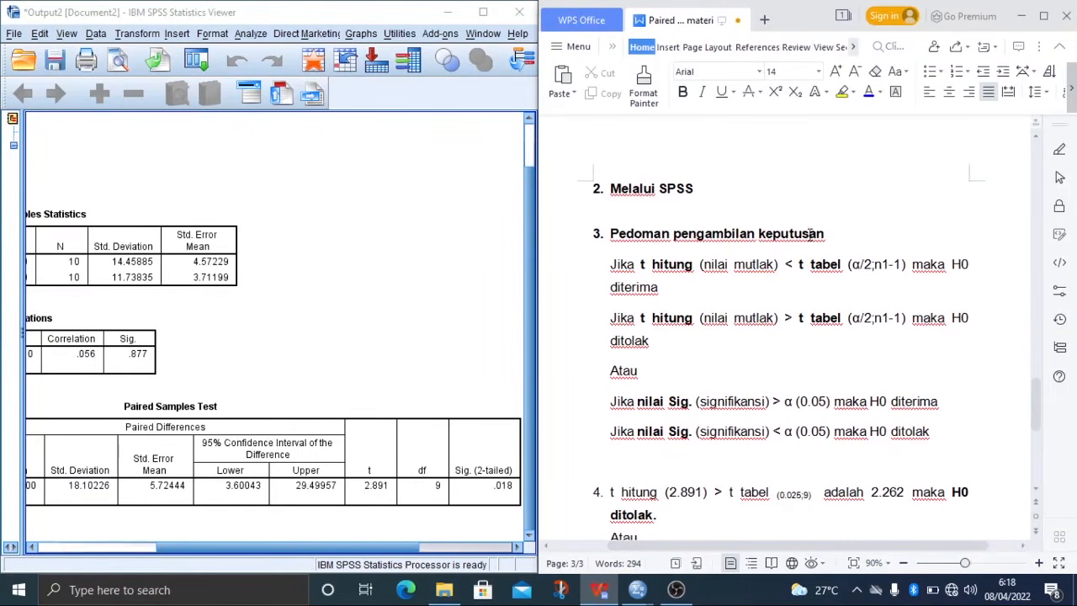
click(602, 262)
click(617, 440)
- Compare t hitung with t tabel in item 4 of the document, checking the t and df values against the output
click(609, 496)
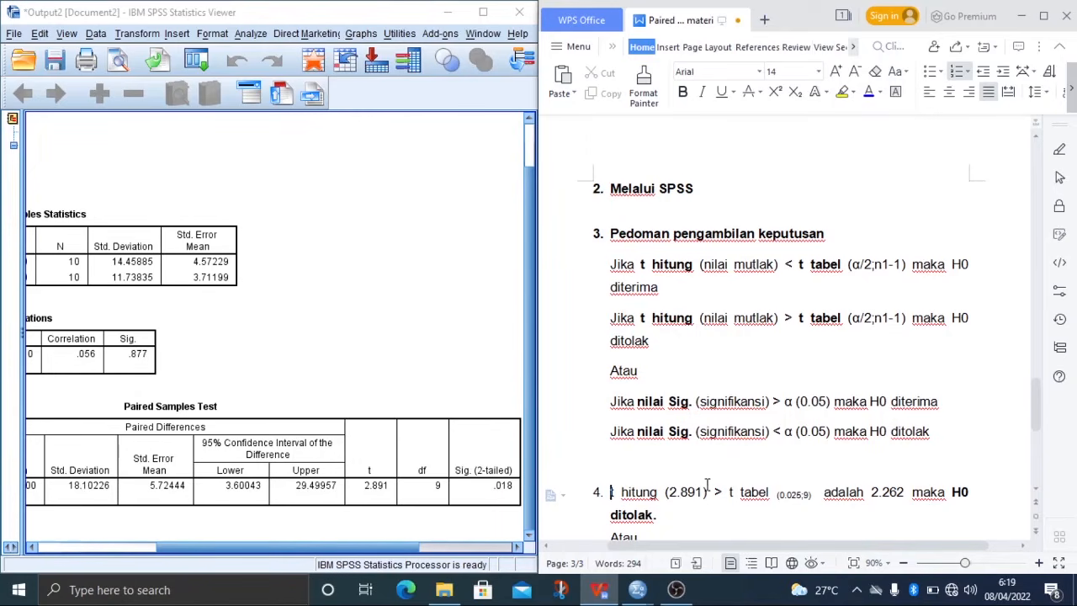
click(681, 493)
click(810, 494)
click(778, 495)
click(860, 323)
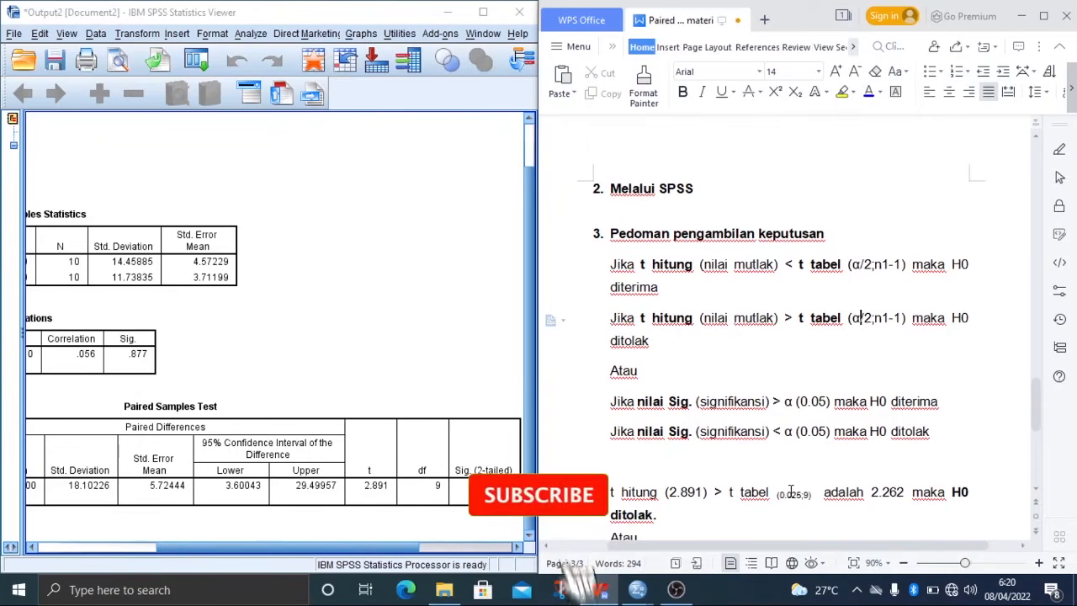
click(804, 496)
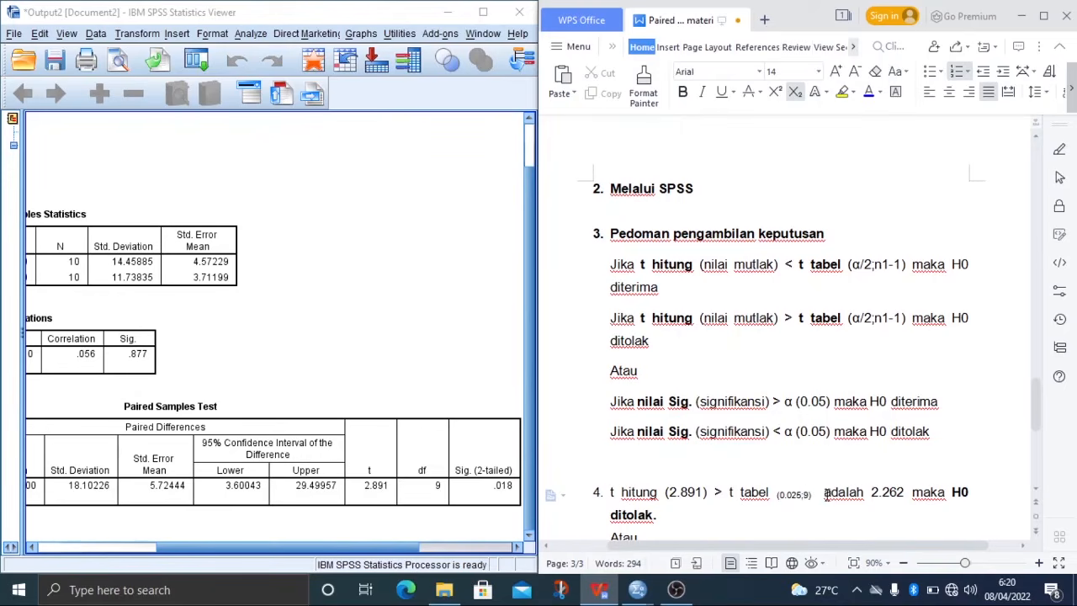
click(872, 492)
click(790, 495)
click(826, 494)
- Review the Sig. (2-tailed) comparison and the Kesimpulan section, and return to the document's title
scroll(753, 466, down, 4)
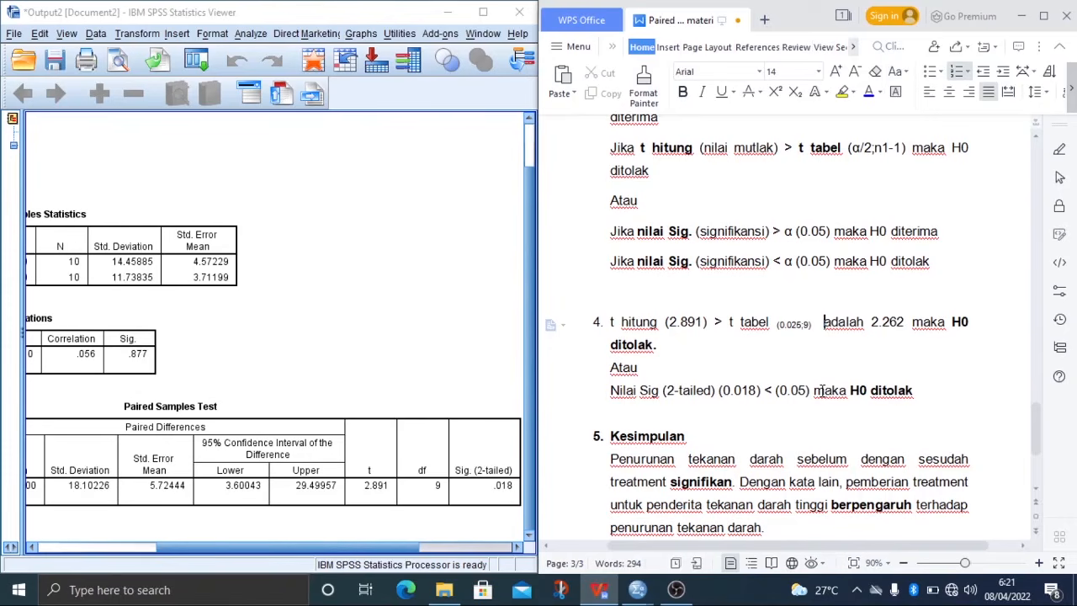
click(735, 391)
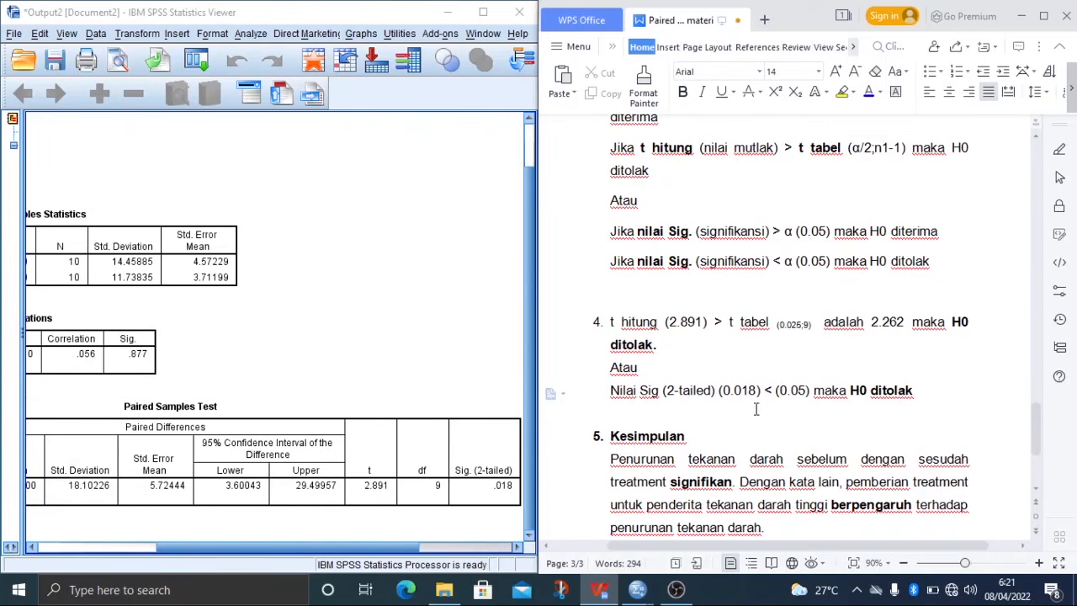
scroll(719, 415, down, 1)
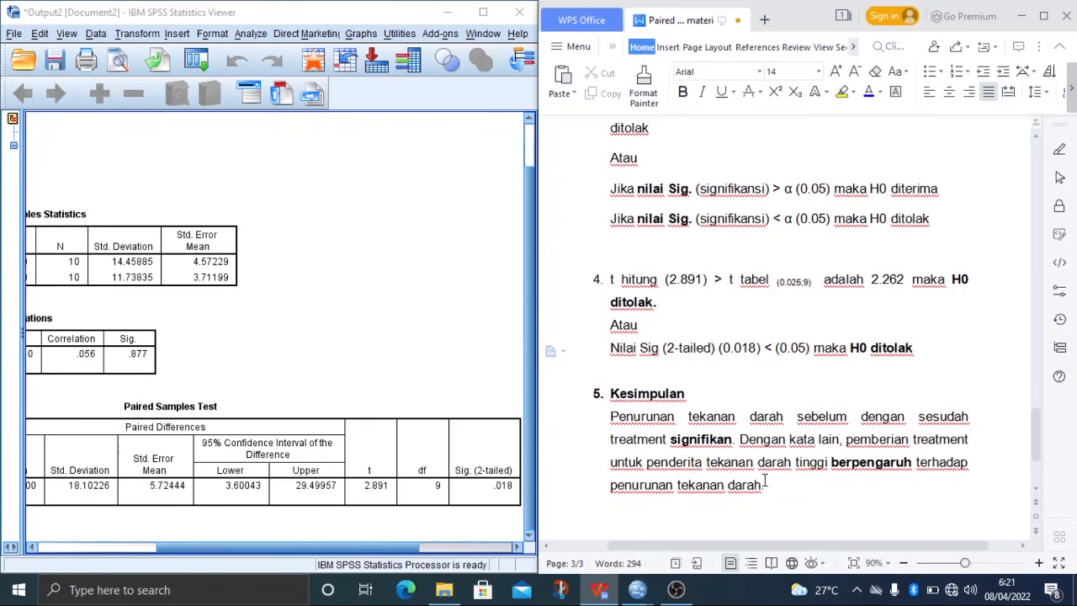
scroll(776, 466, down, 1)
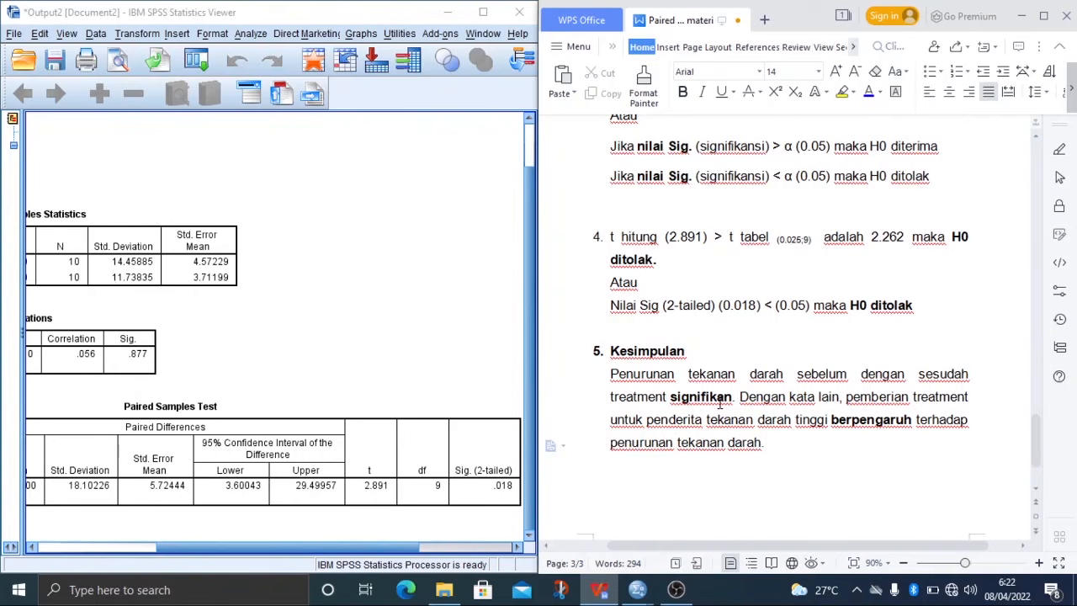
scroll(720, 404, down, 2)
scroll(792, 404, up, 10)
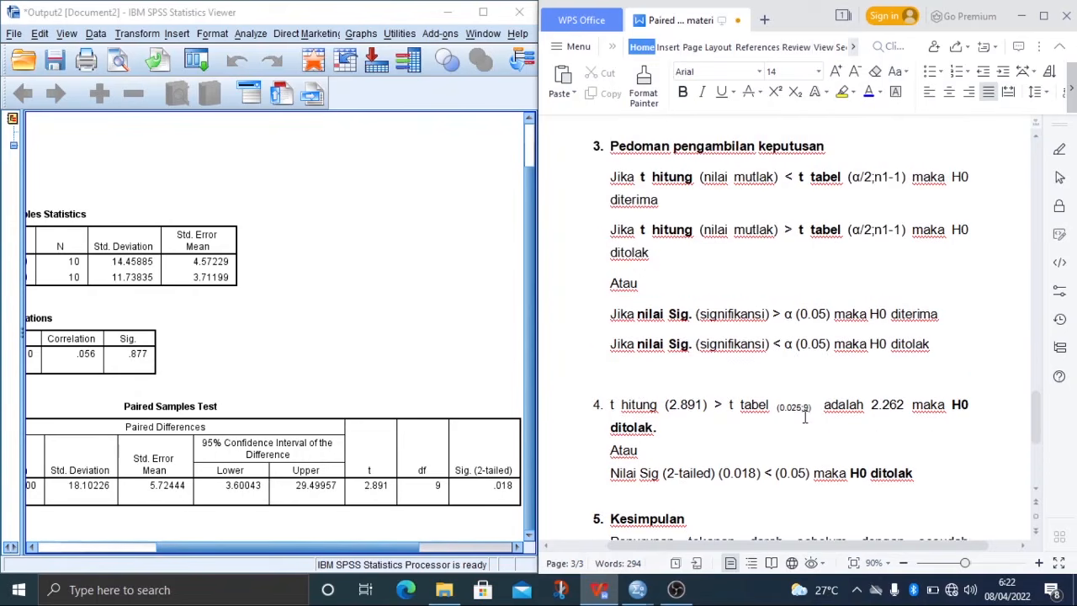
scroll(792, 403, up, 15)
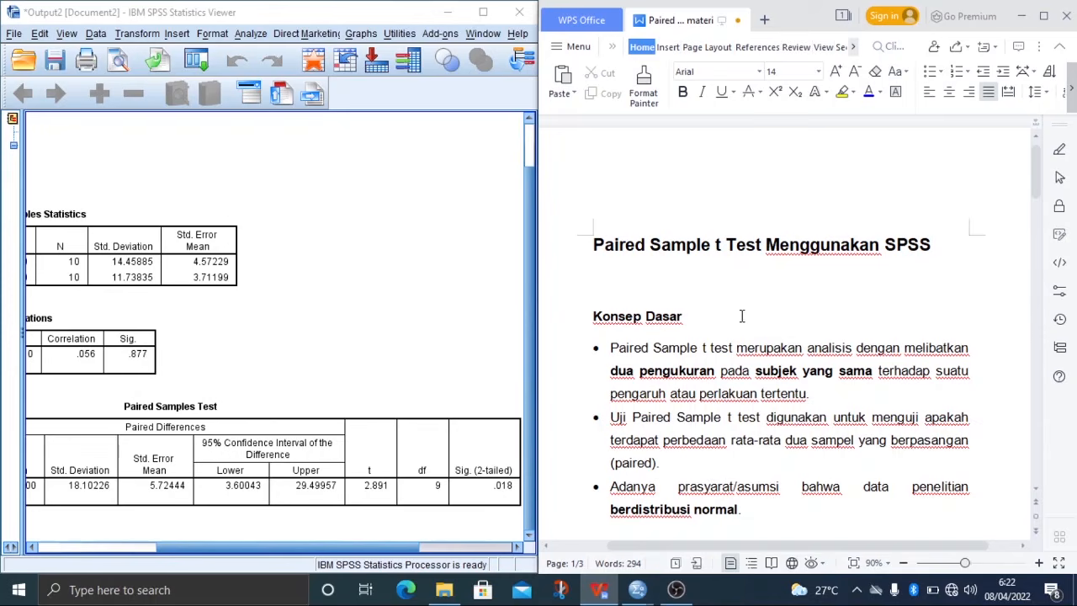
click(740, 309)
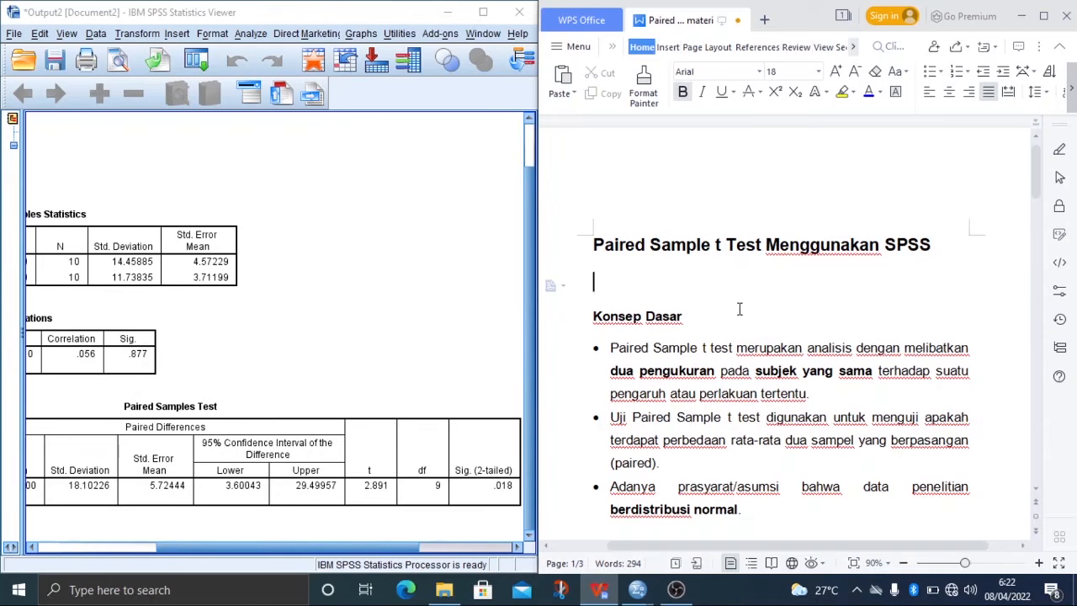